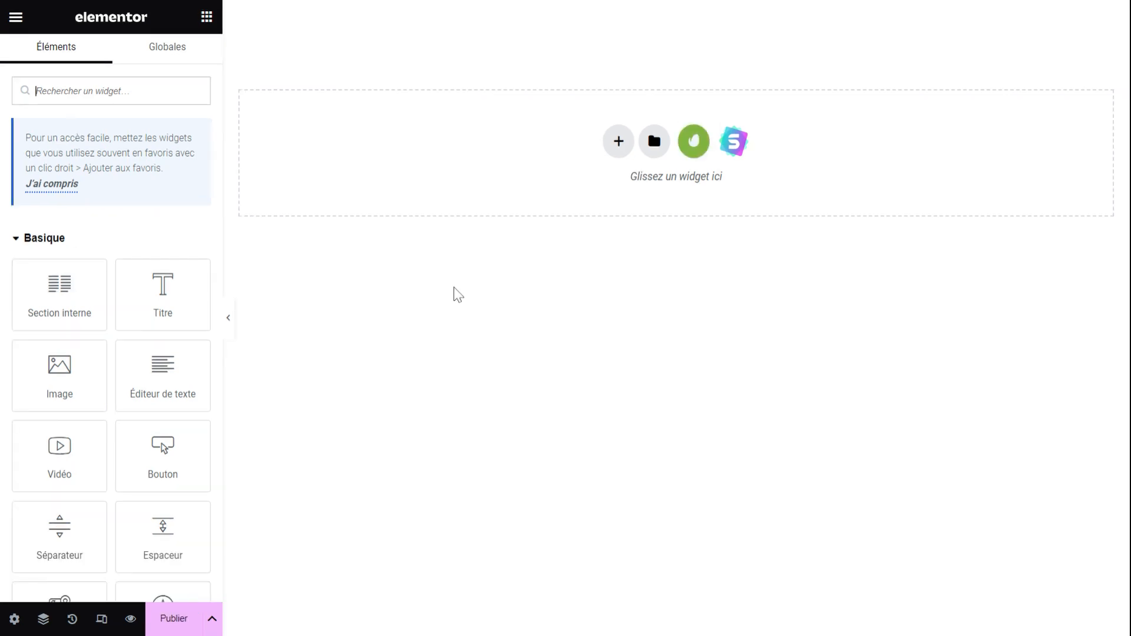
- Add a single-column section to the empty page and place a Titre widget in it
click(615, 139)
click(475, 189)
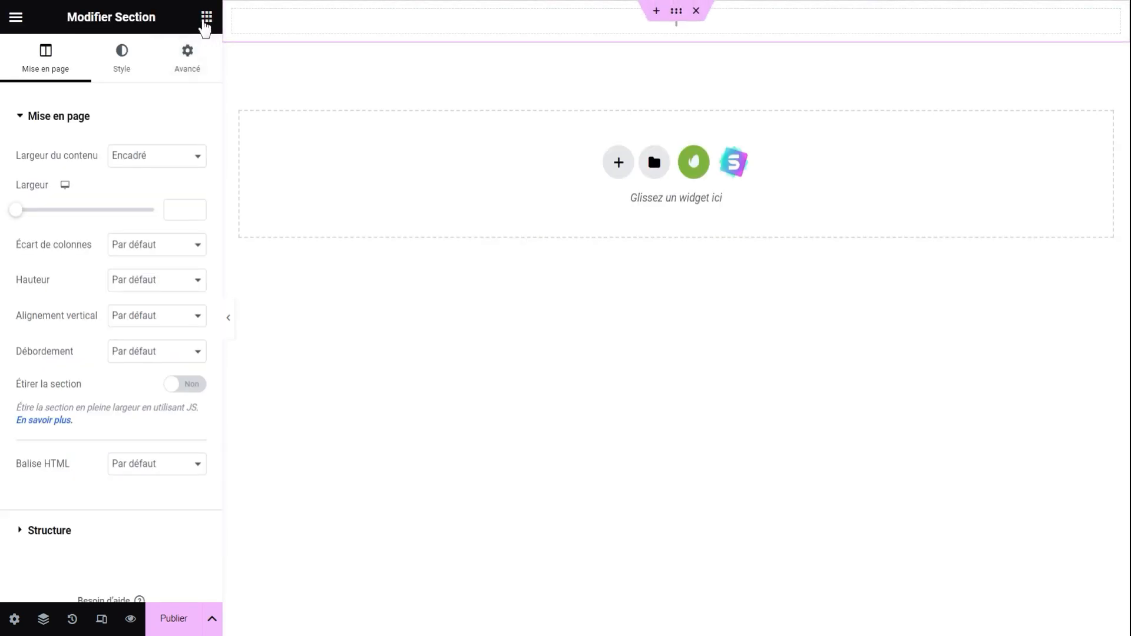
click(207, 17)
drag(196, 285, 457, 26)
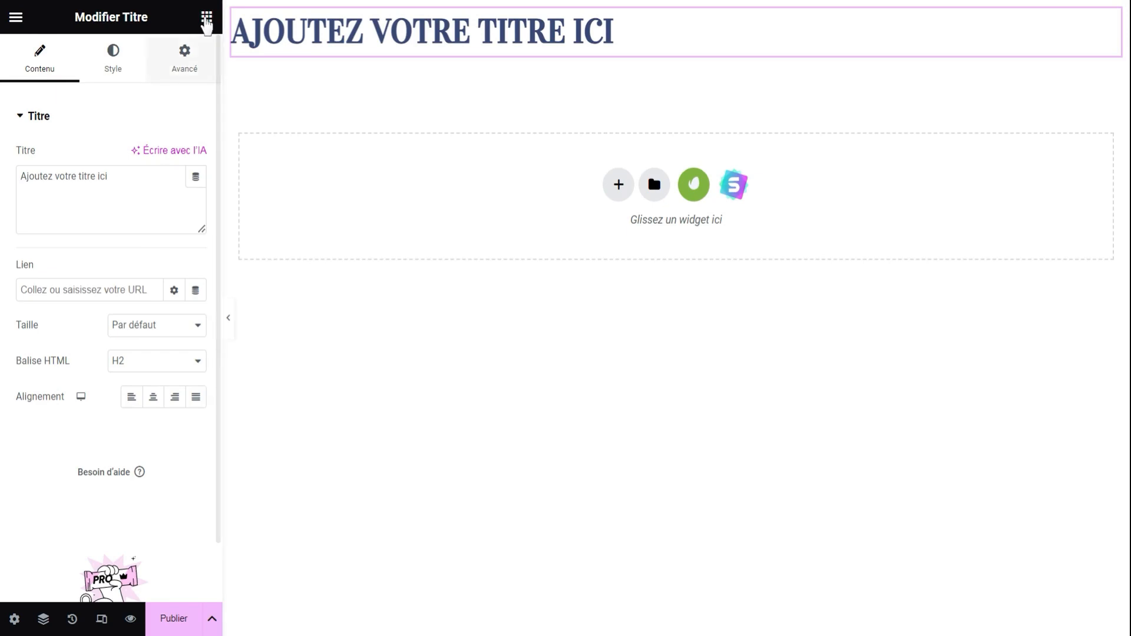
- Add an Éditeur de texte widget below the heading and a Bouton widget beneath it
click(207, 18)
drag(197, 367, 582, 57)
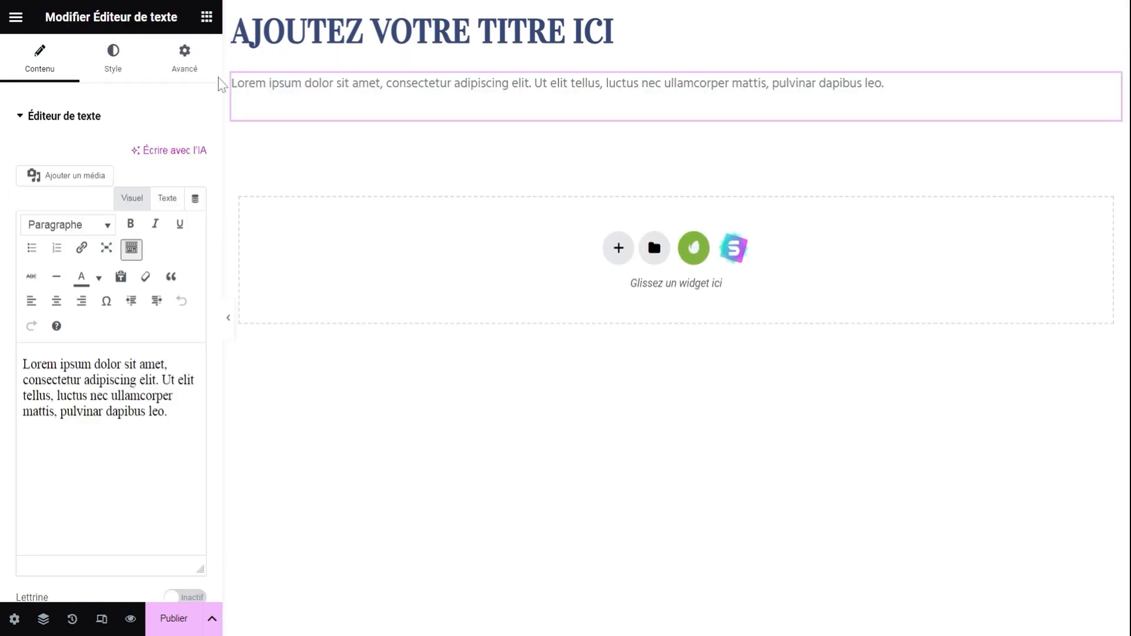
click(207, 17)
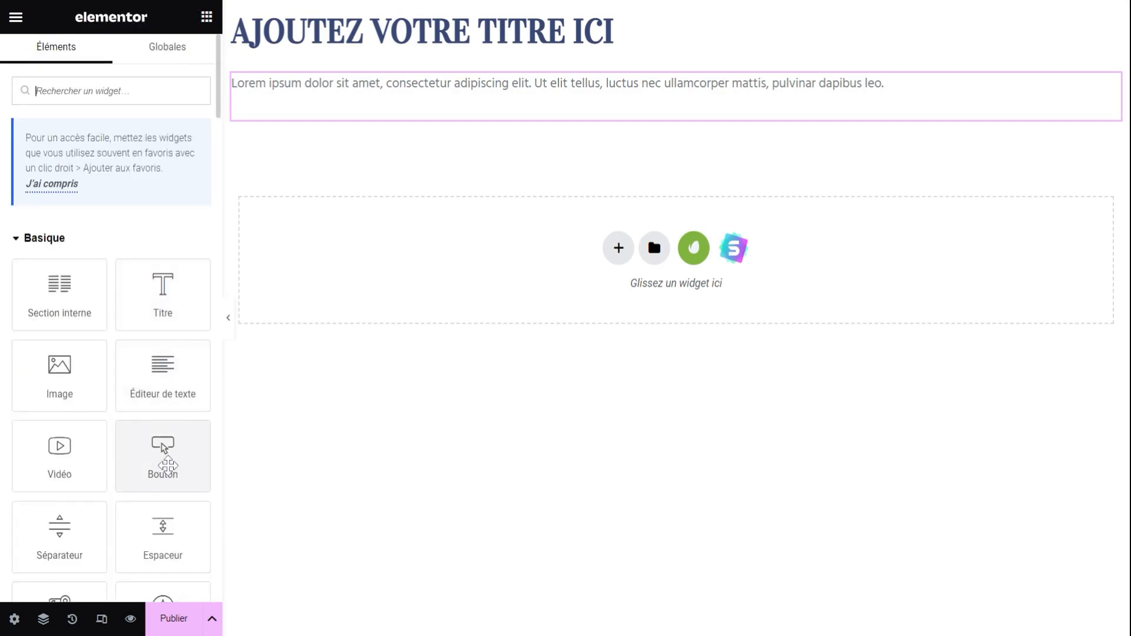
drag(164, 449, 518, 127)
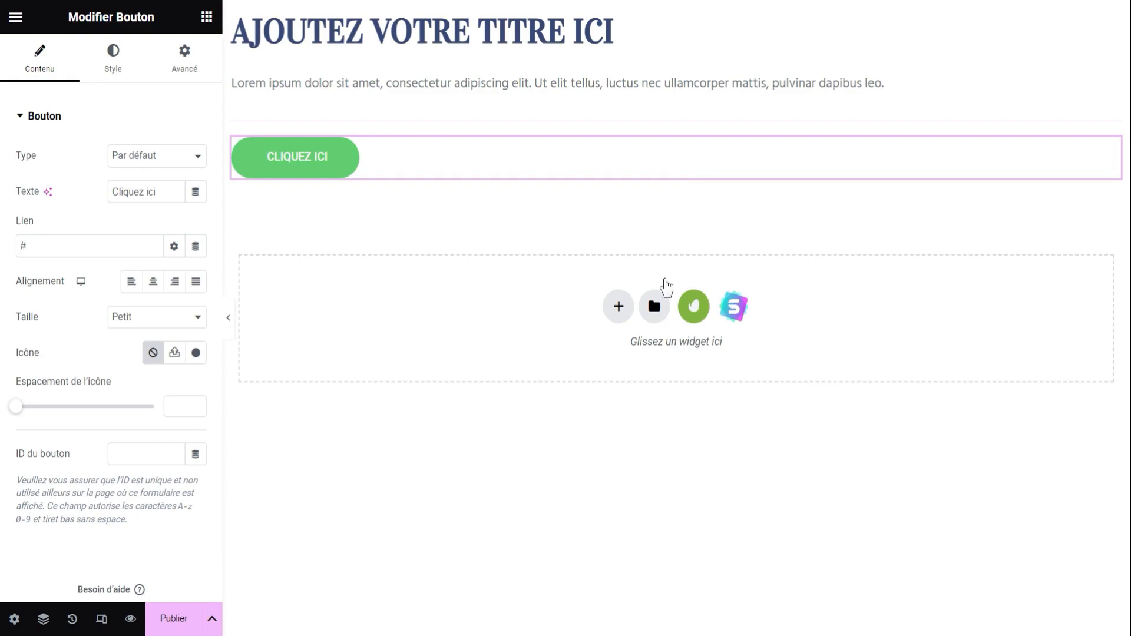
- Set the section's content width to 1040 and its top and bottom inner margins to 80 px, leaving the sides at 0
click(677, 11)
click(180, 209)
text(1040)
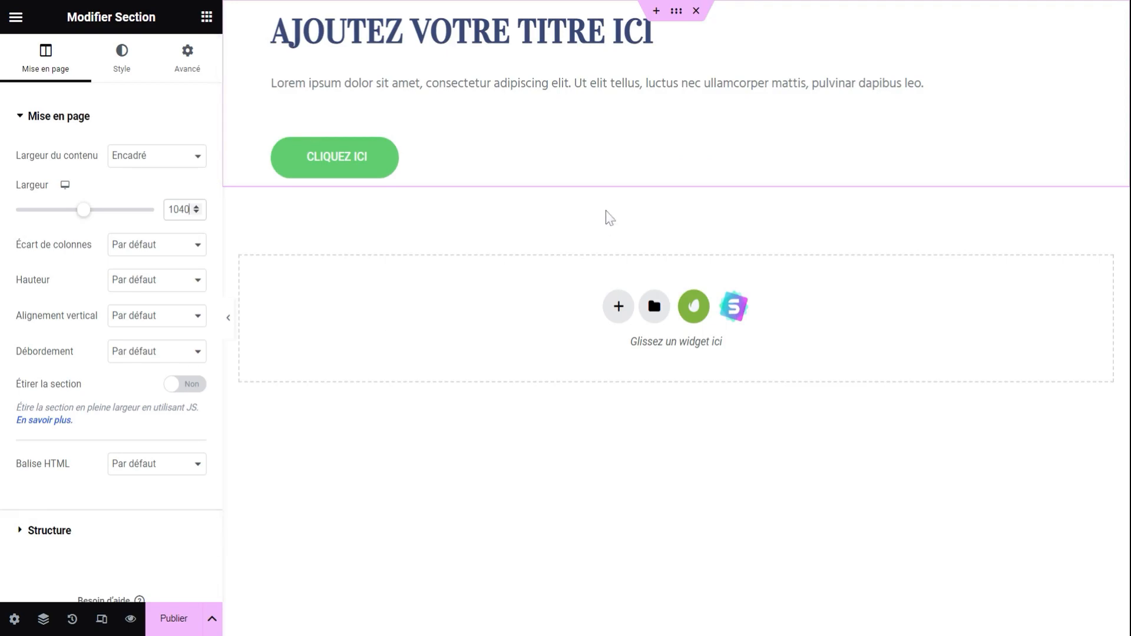
click(187, 56)
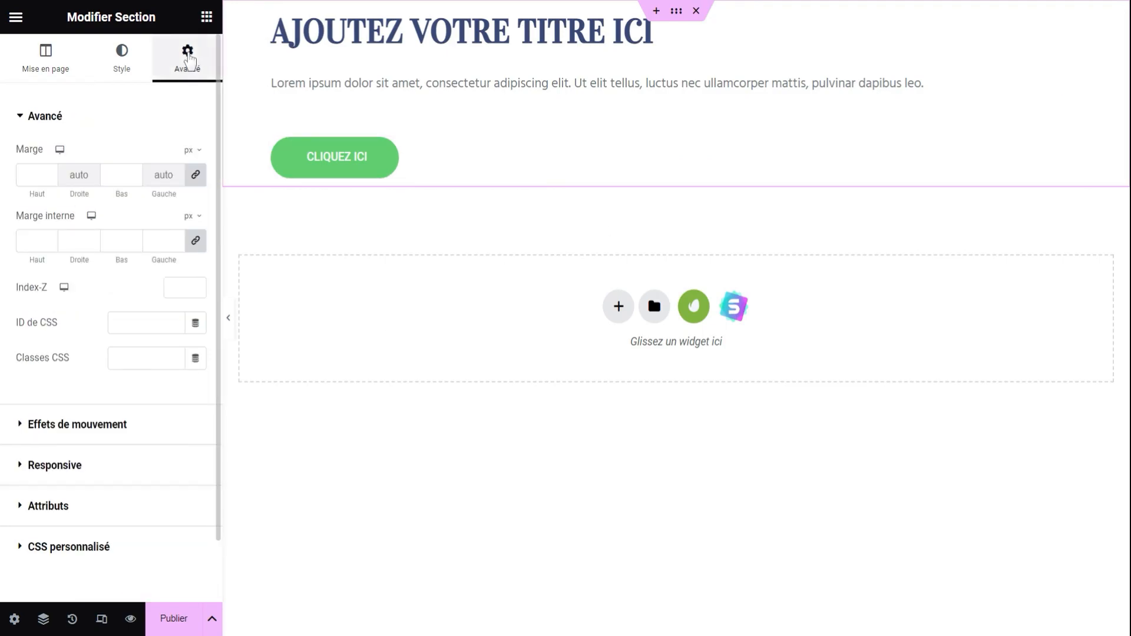
click(113, 240)
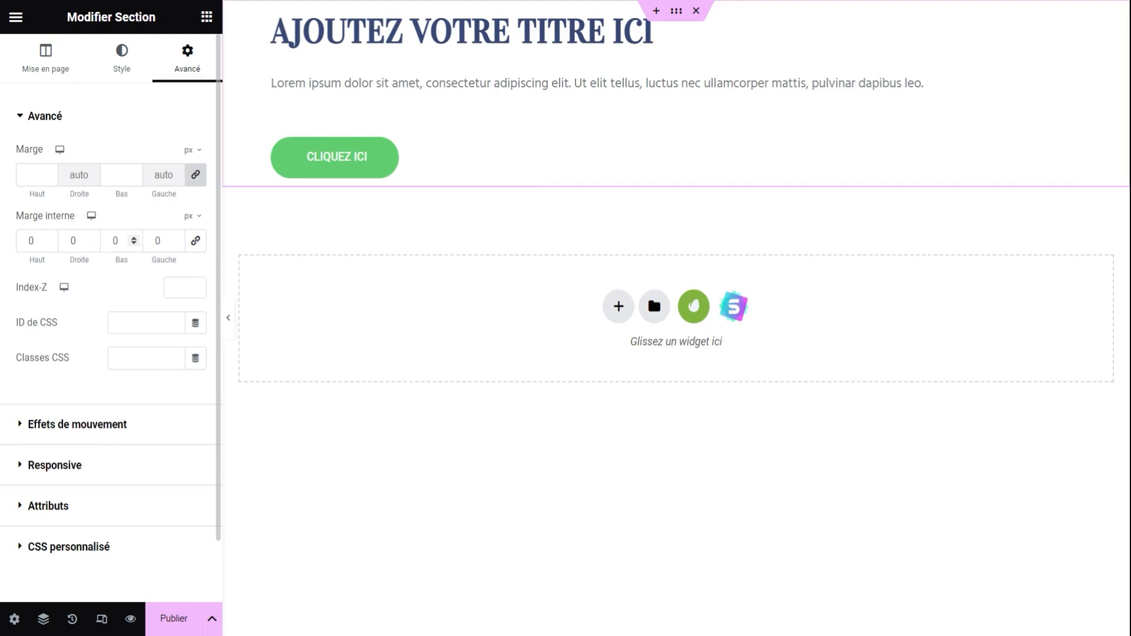
text(8)
click(30, 240)
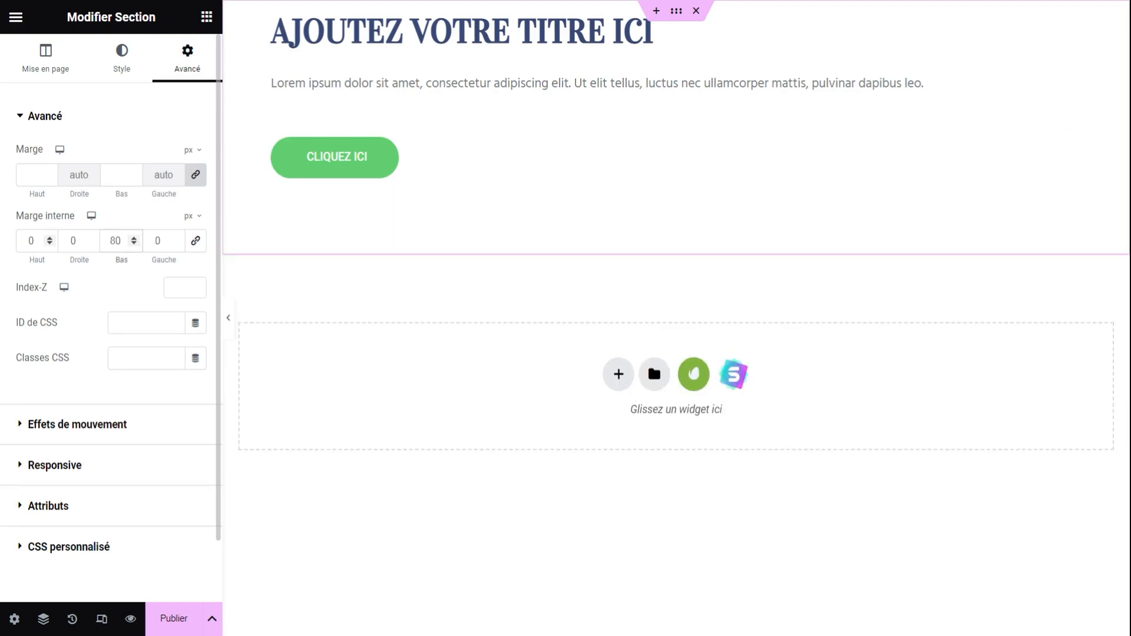
text(8)
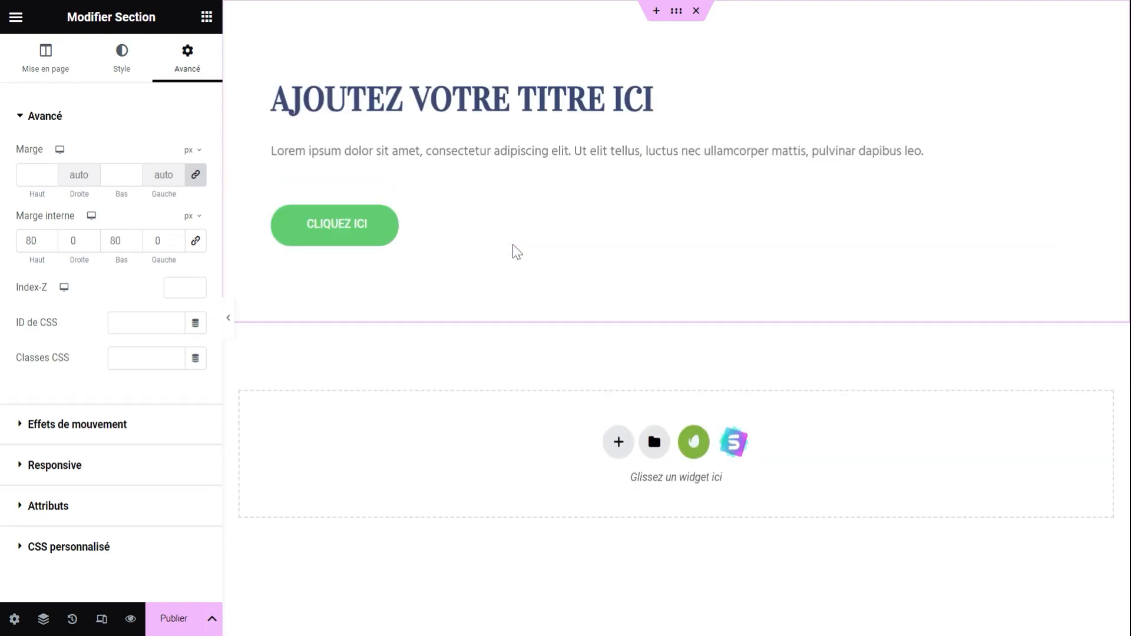
- Center-align the heading and the paragraph text below it
click(648, 97)
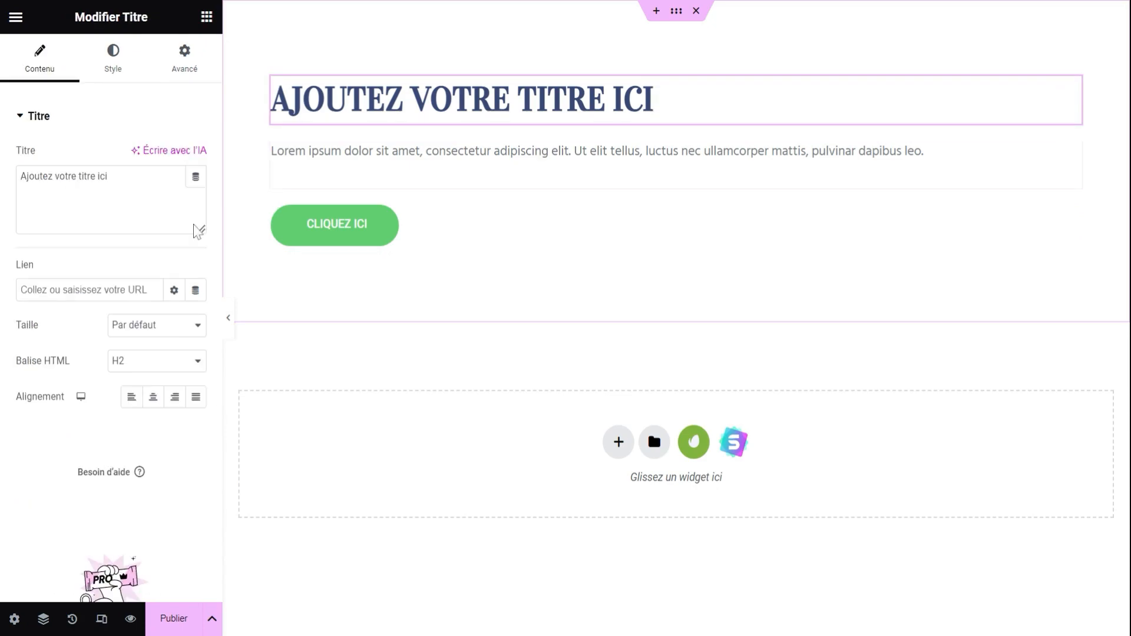
click(152, 398)
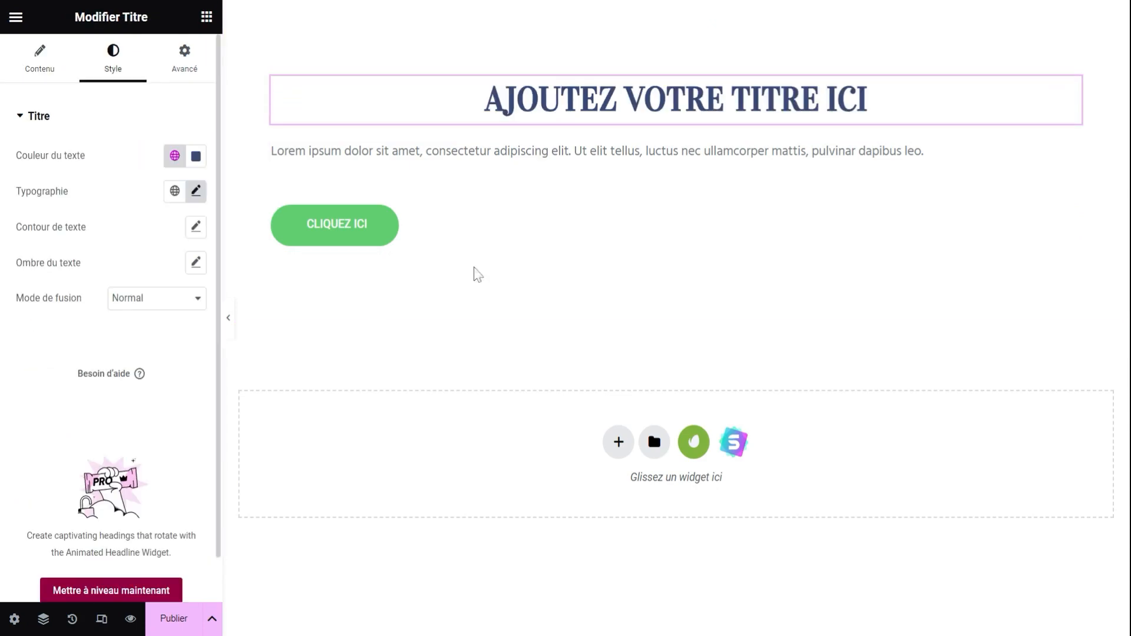
click(622, 160)
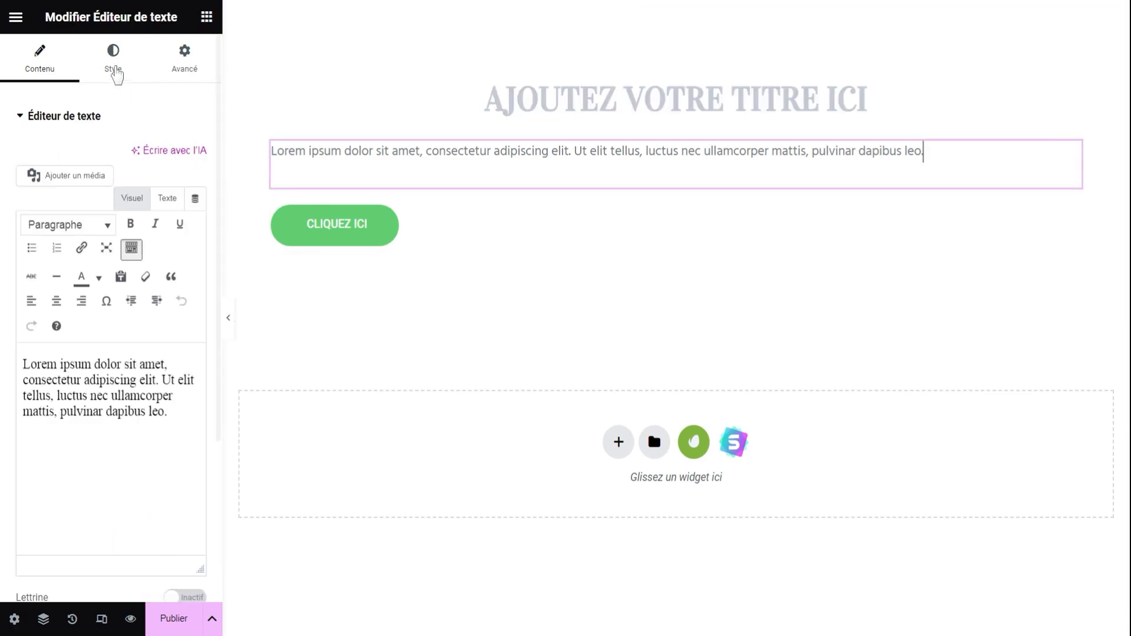
click(115, 65)
click(153, 156)
- Set the paragraph's typography style to italic
click(195, 230)
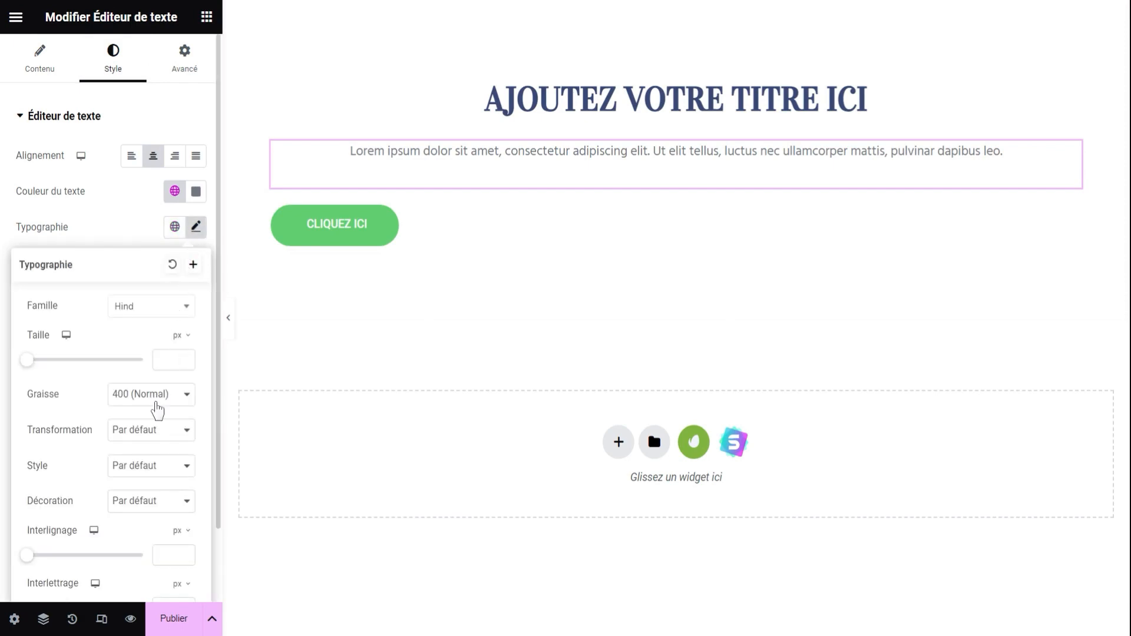
click(145, 489)
click(2, 441)
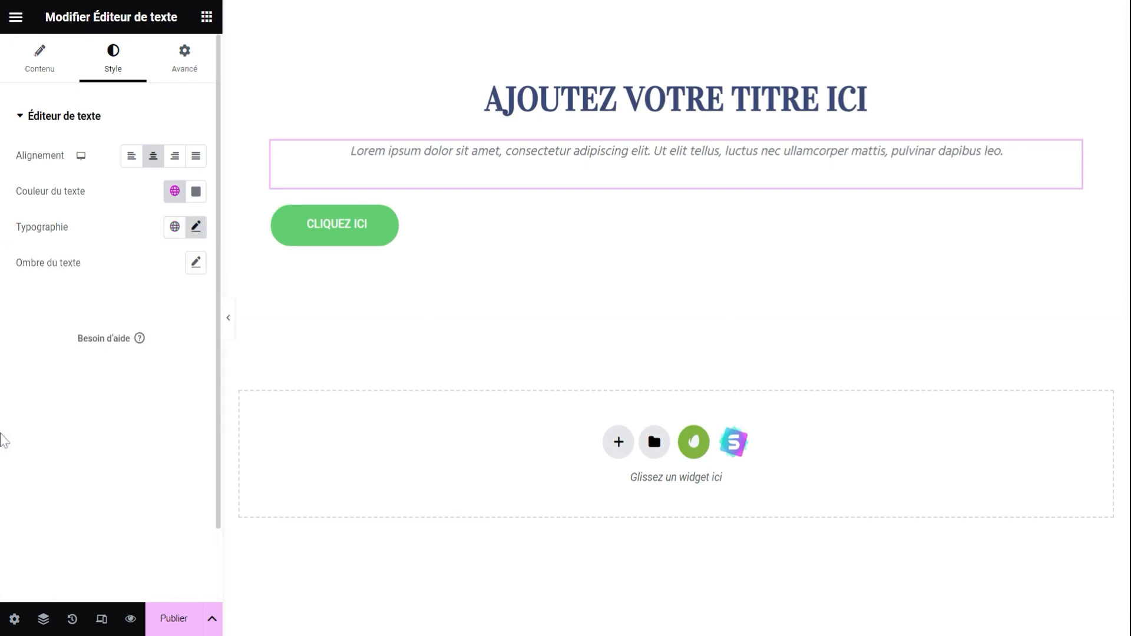
- Unlink the paragraph's inner margins and set the left and right values to 150 px
click(185, 59)
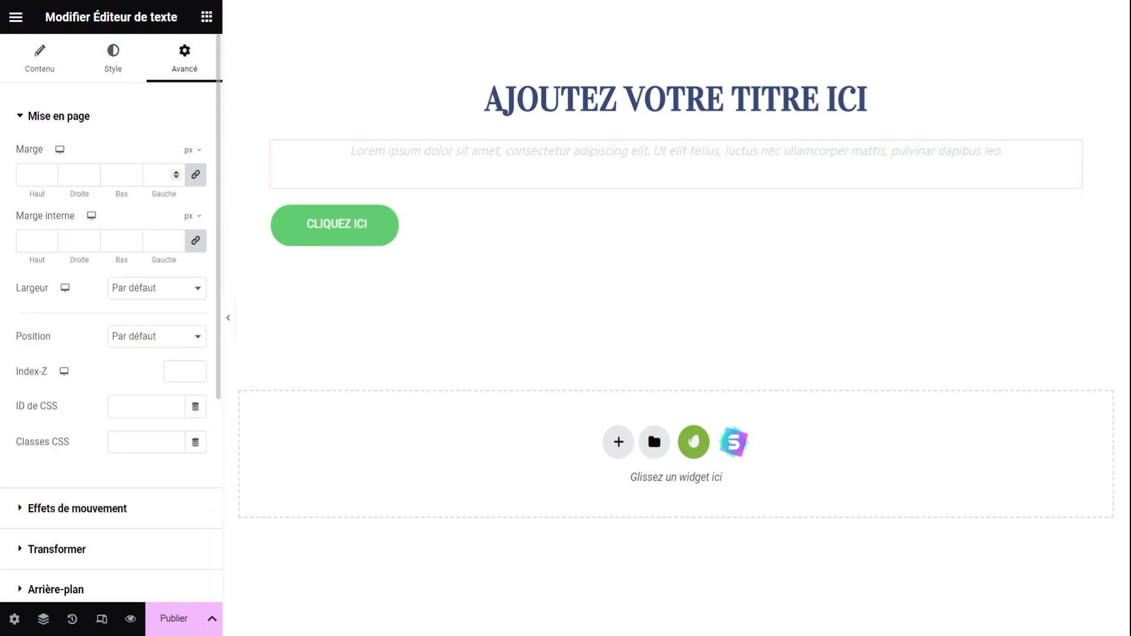
click(195, 241)
double_click(157, 241)
text(150)
click(71, 241)
text(15)
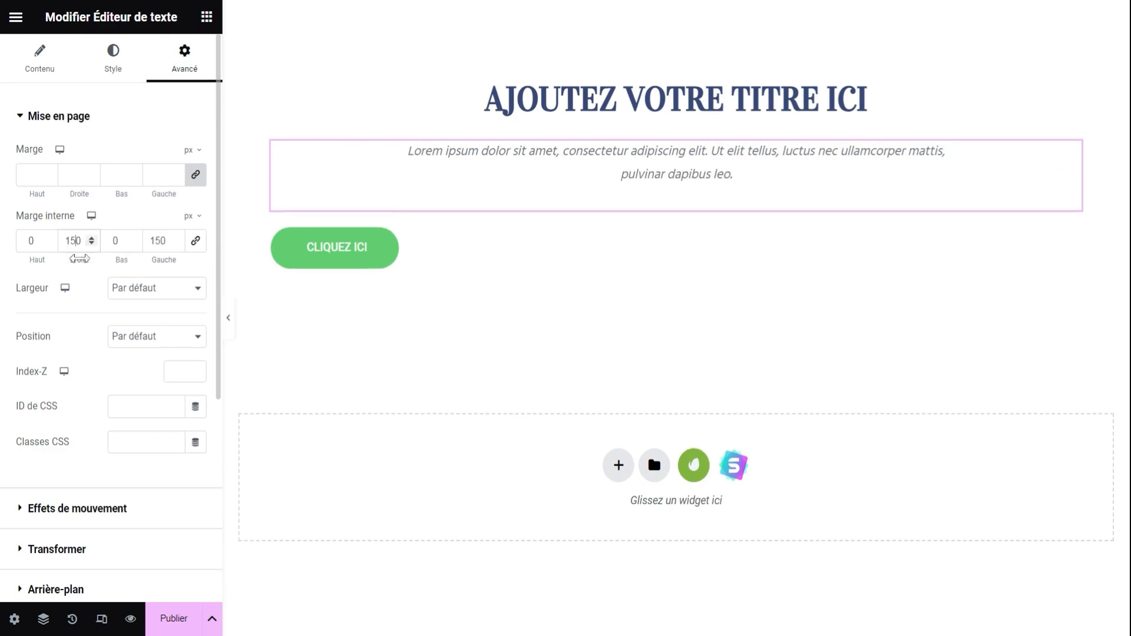
- Center the button and set its style inner margin to 15 px on all sides
click(342, 254)
click(153, 283)
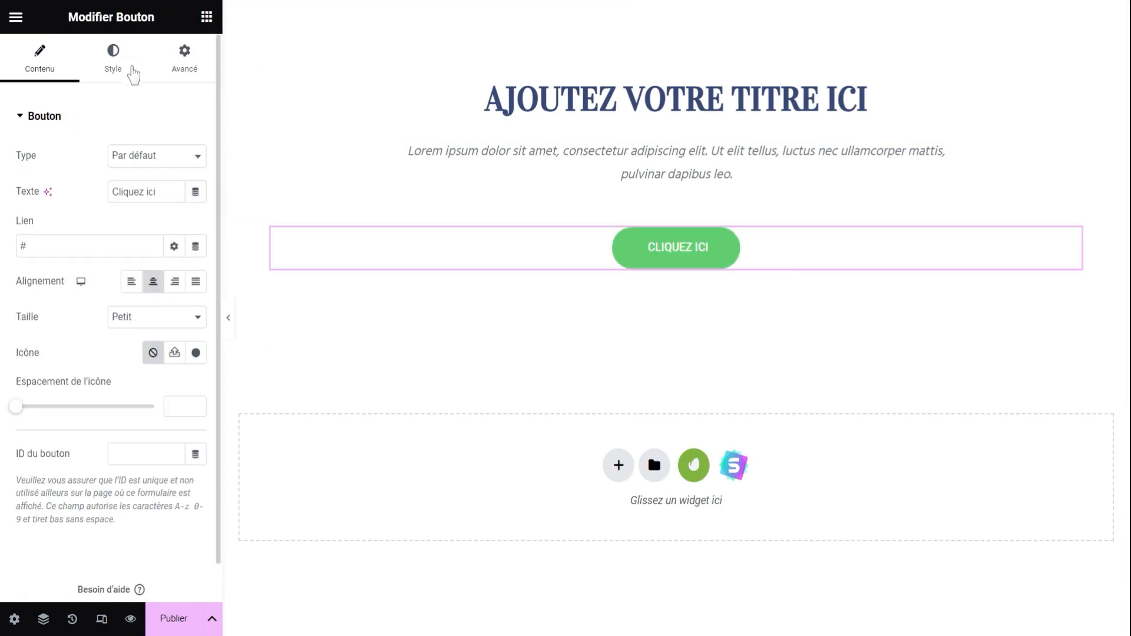
click(132, 71)
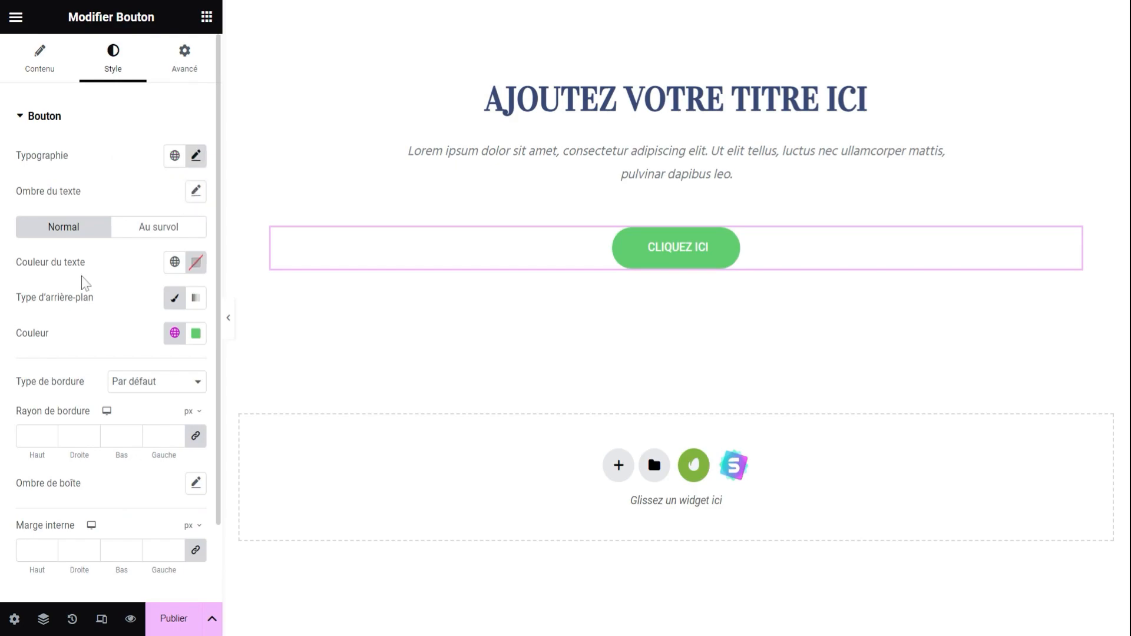
scroll(84, 283, down, 2)
text(15)
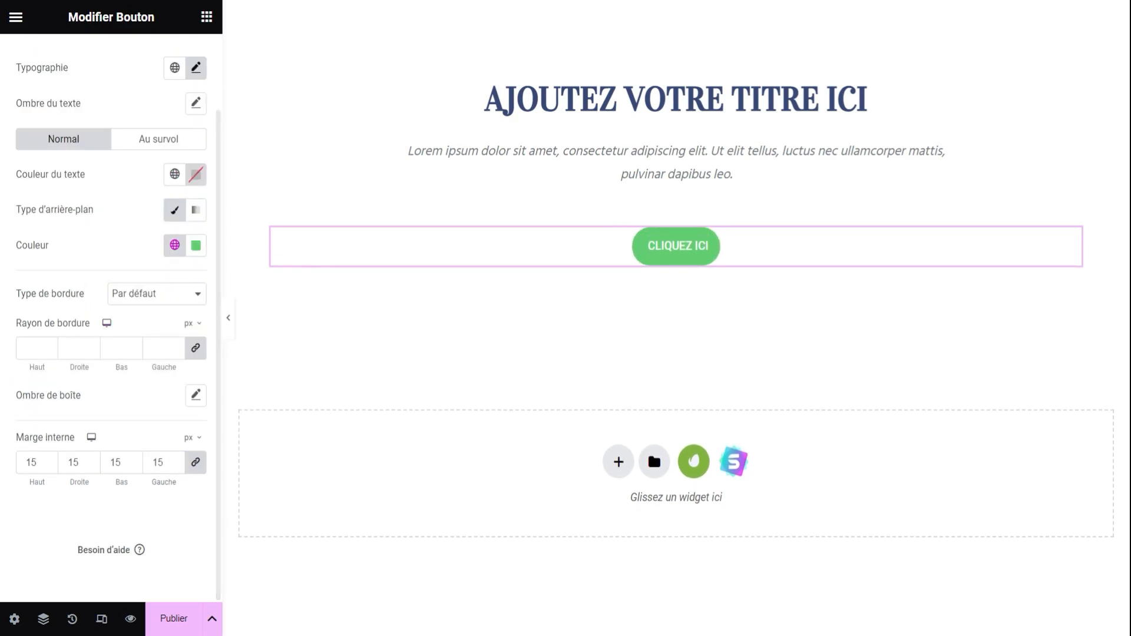
scroll(151, 156, up, 3)
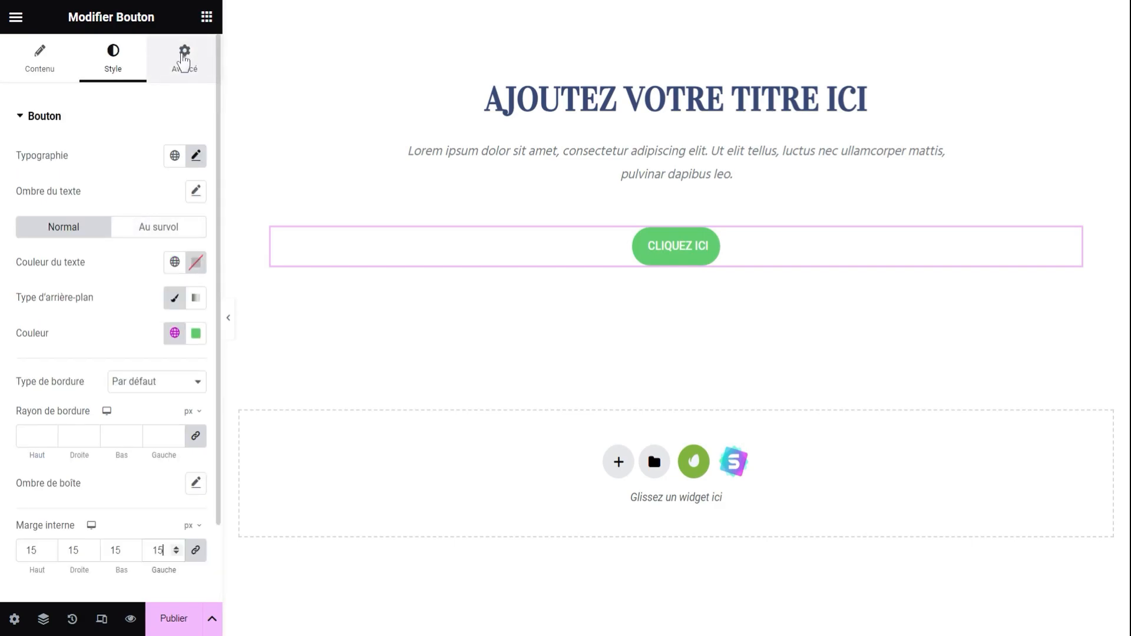
- Unlink the button widget's layout inner margins and add space above the button with a top inner margin
click(167, 76)
click(196, 240)
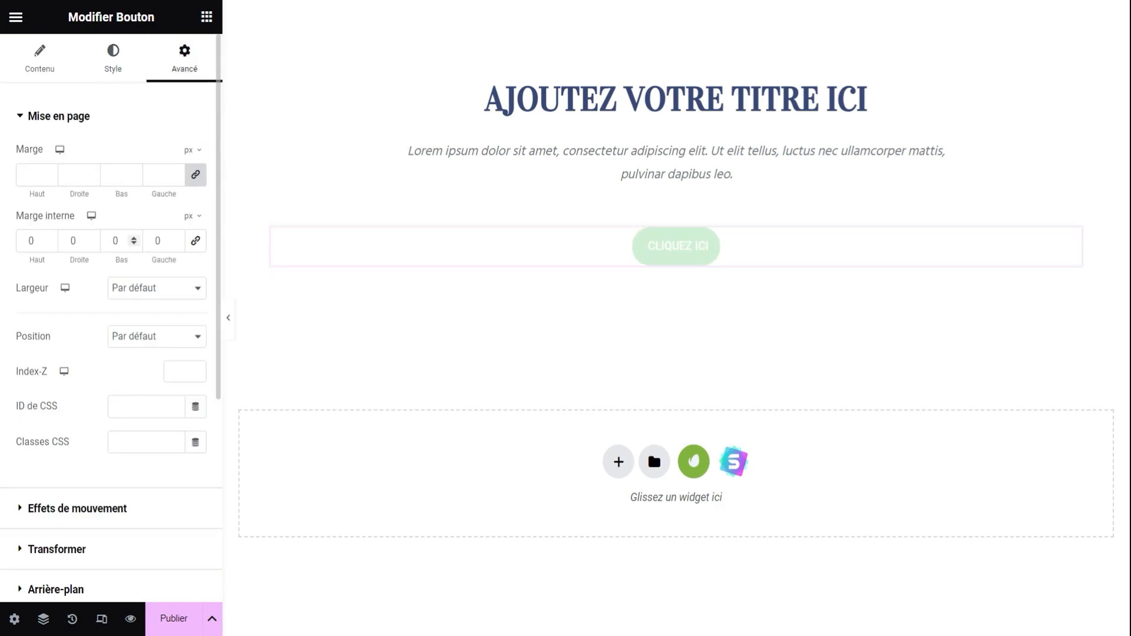
text(3)
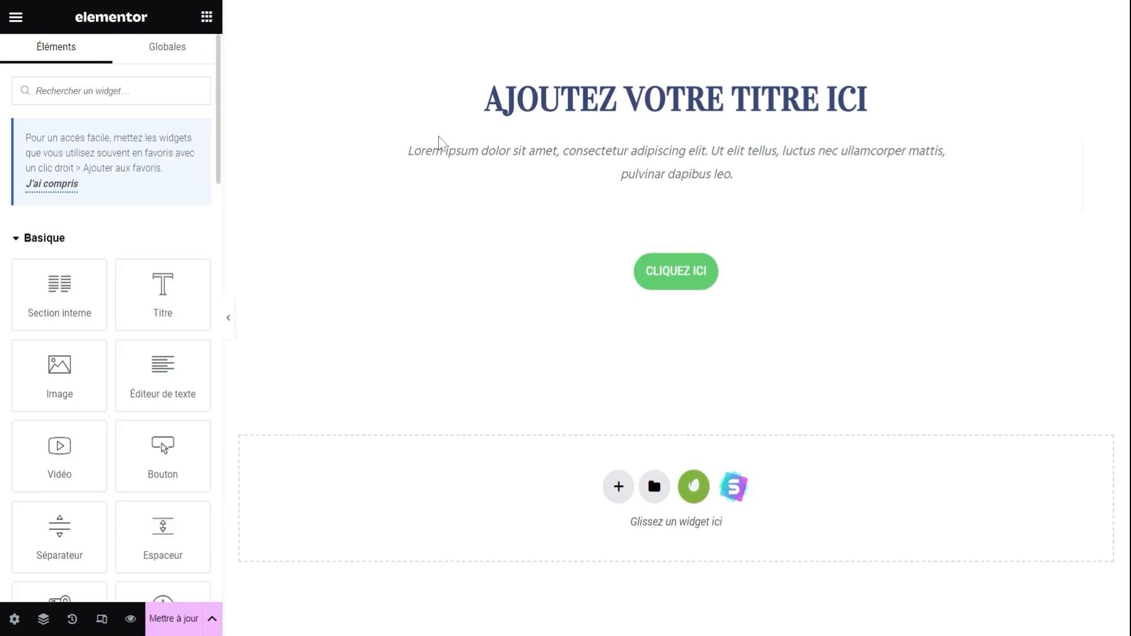
- Replace the heading text with "Commandez votre pizza dès maintenant !"
click(471, 106)
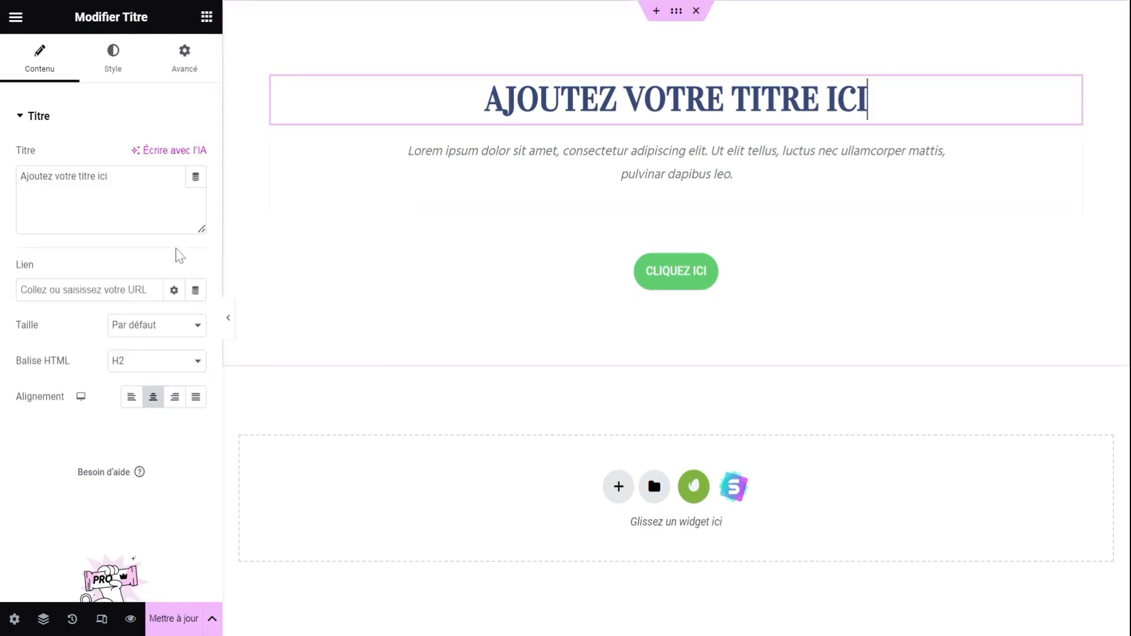
drag(110, 177, 17, 176)
text(Commandez votre pizza dès maintenant !)
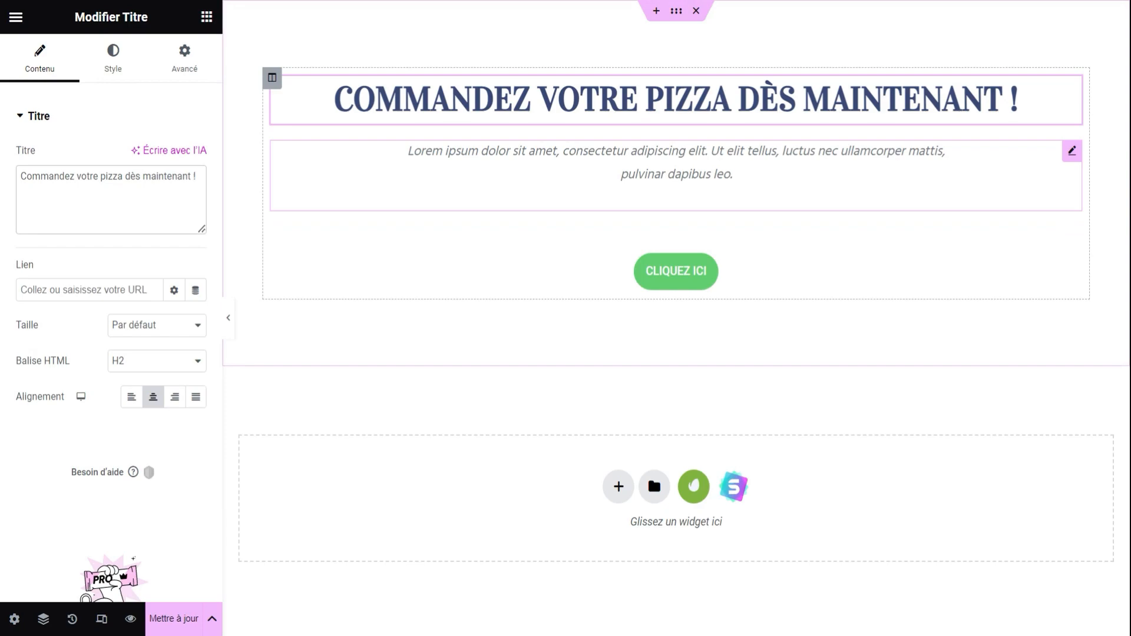
- Replace the placeholder paragraph with "La pizza qui vous fait voyager vous attend !"
click(733, 176)
click(96, 373)
key(ctrl+a)
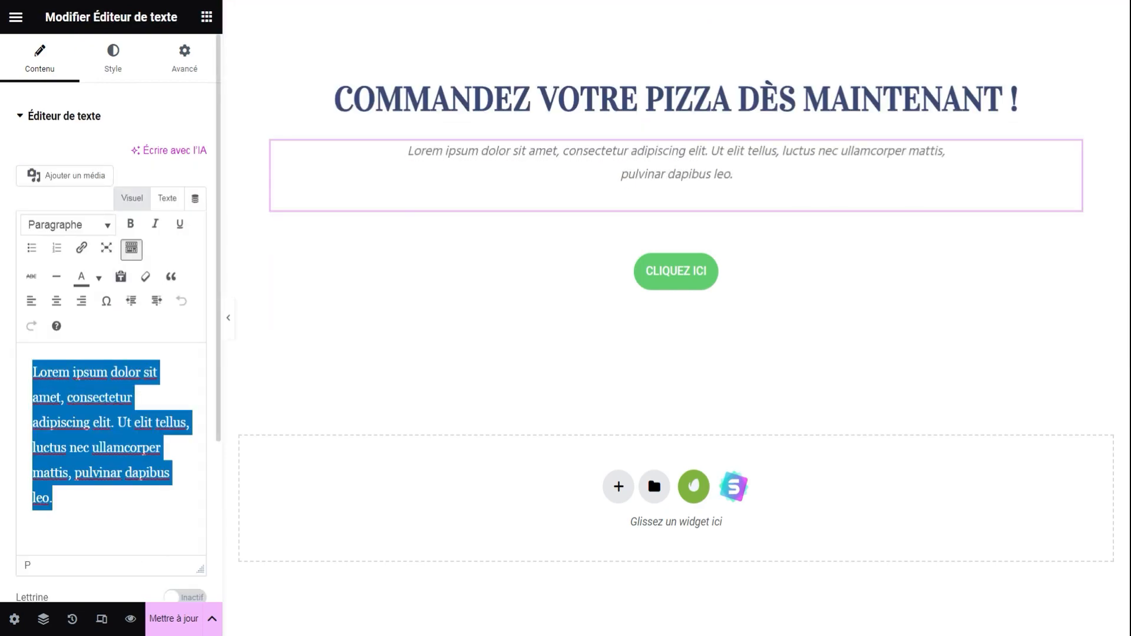
text(La pizza qui vous fait voyager vous attend !)
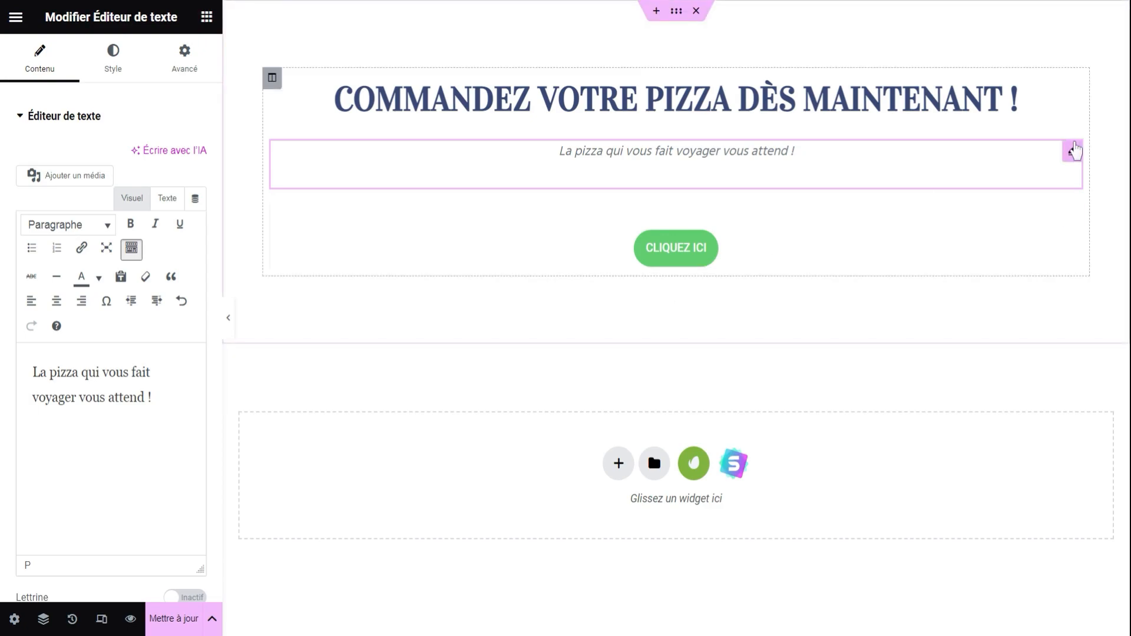
- Duplicate the tagline text widget and replace the copy's text with the paragraph beginning "Ne résistez pas à la tentation de déguster une pizza savoureuse et authentique"
right_click(1073, 151)
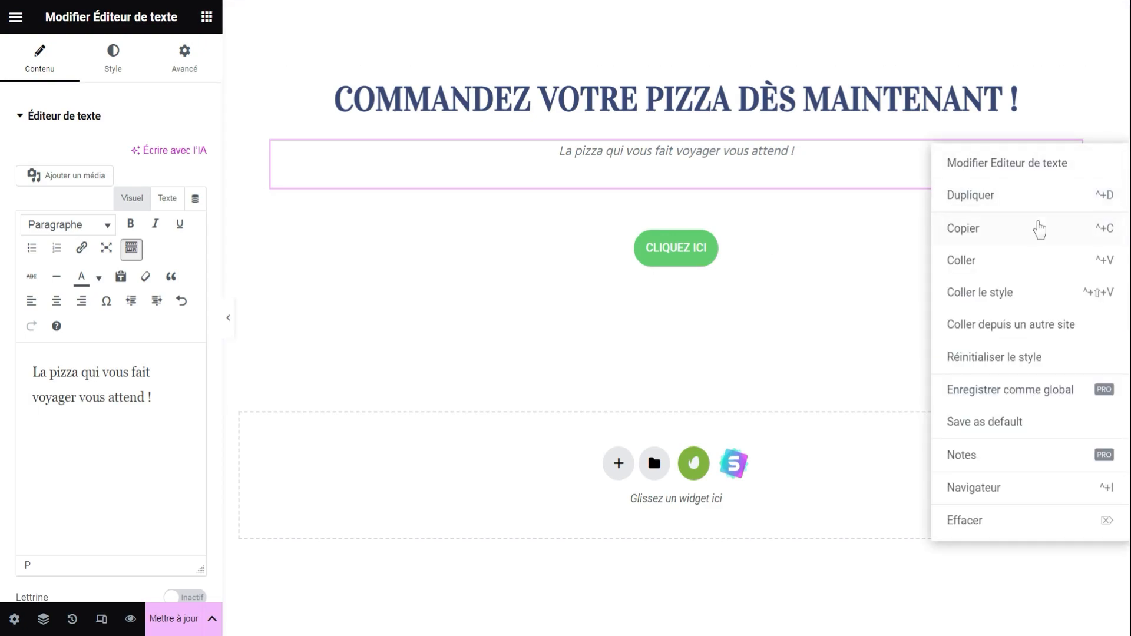
click(1002, 197)
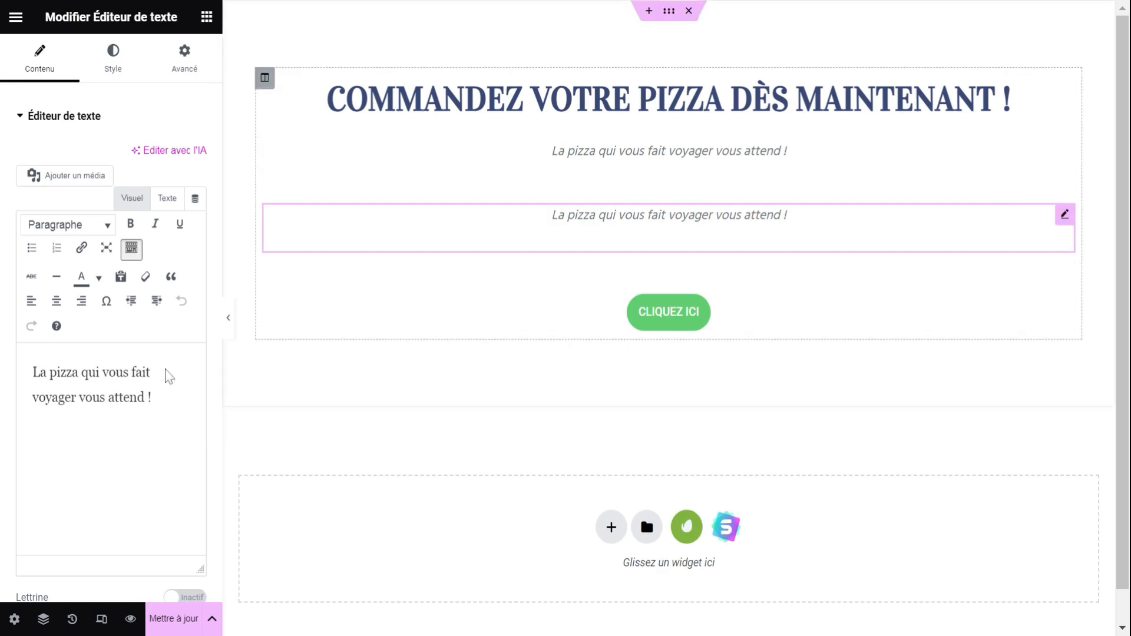
double_click(126, 397)
key(ctrl+a)
text(Ne résistez pas à la tentation de déguster une pizza savoureuse et authentique, faite avec des ingrédients frais et de qualité. Que vous soyez sur place, à emporter ou en livraison, nous vous offrons un service rapide et efficace, adapté à vos envies et à vos besoins. Profitez également de nos promotions régulières et de notre programme de fidélité avantageux. N’attendez plus, commandez votre pizza dès maintenant et faites-vous plaisir !)
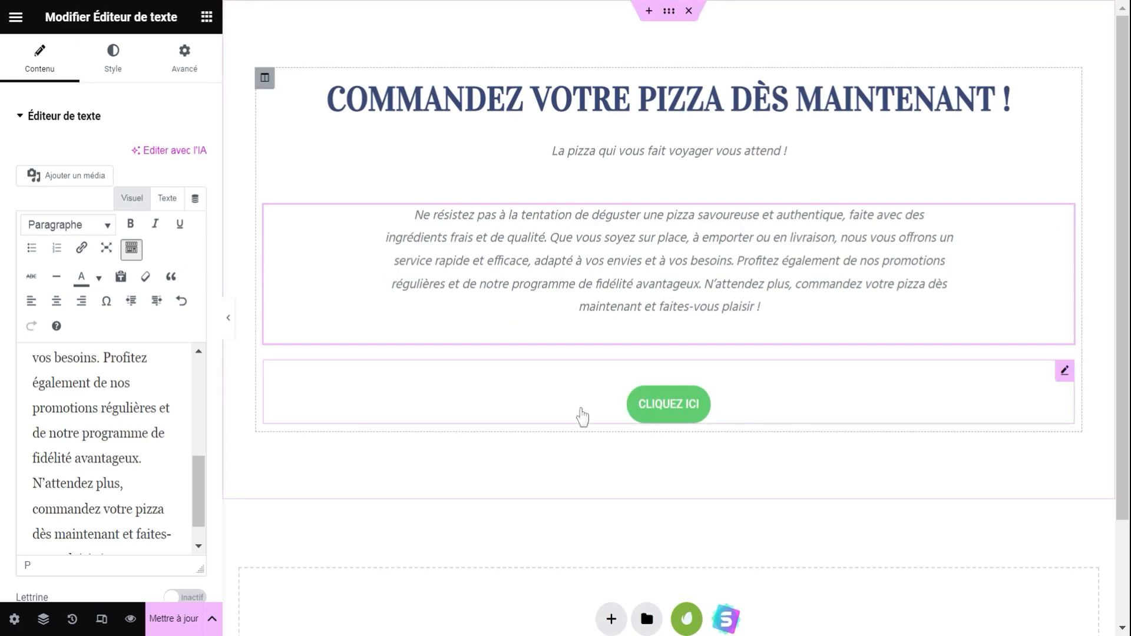
- Change the button's text to "Commander ma pizza"
click(648, 410)
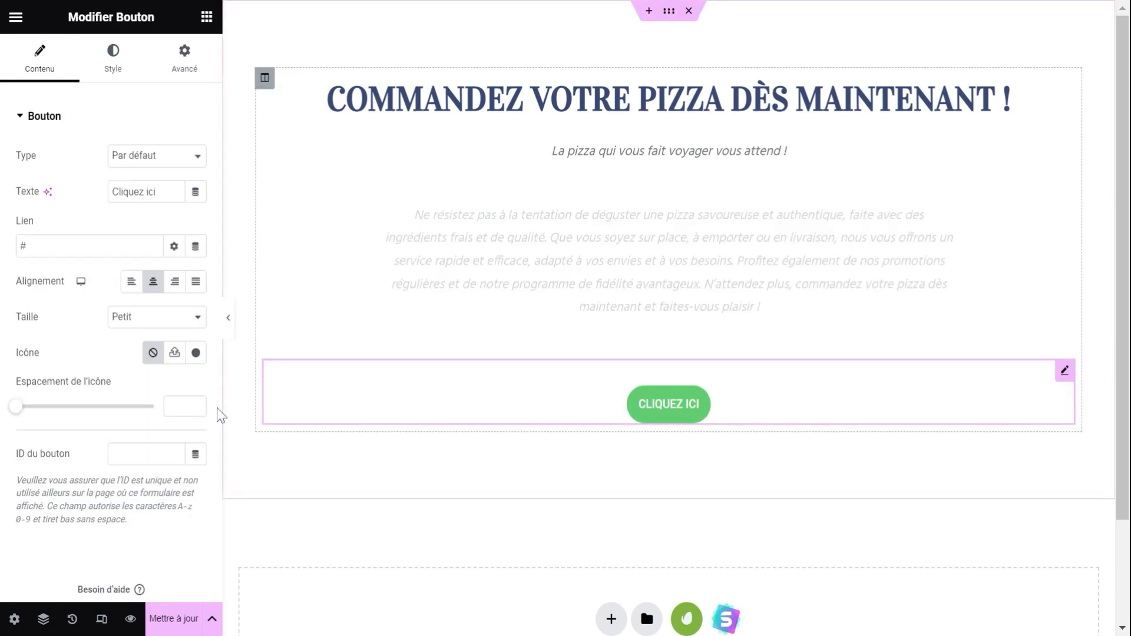
triple_click(139, 192)
text(Commander ma pizza)
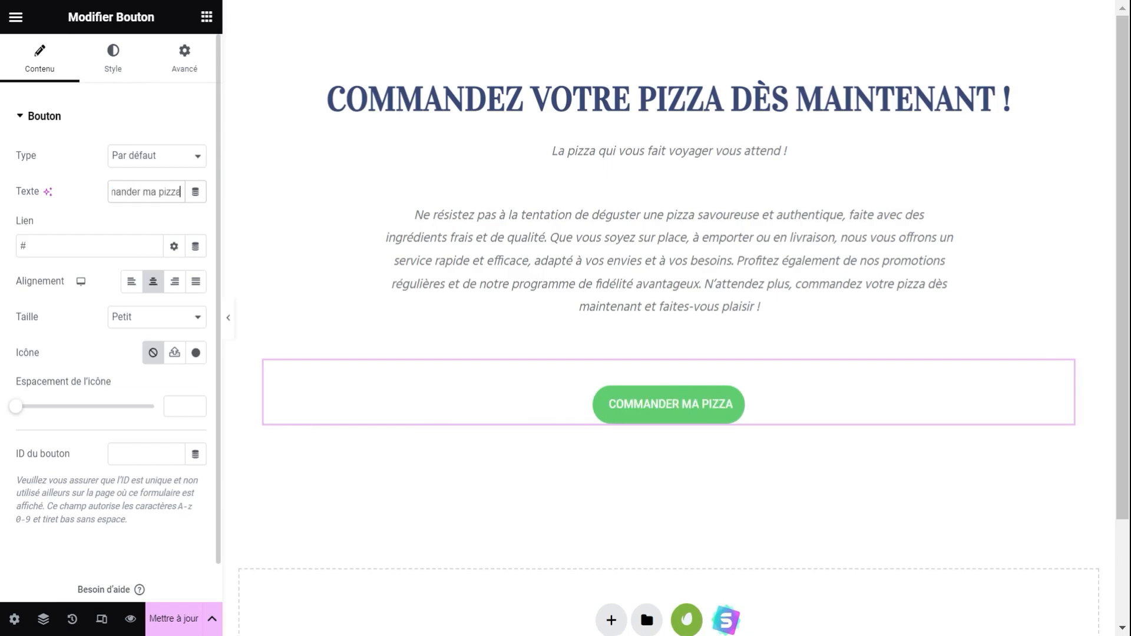
click(118, 220)
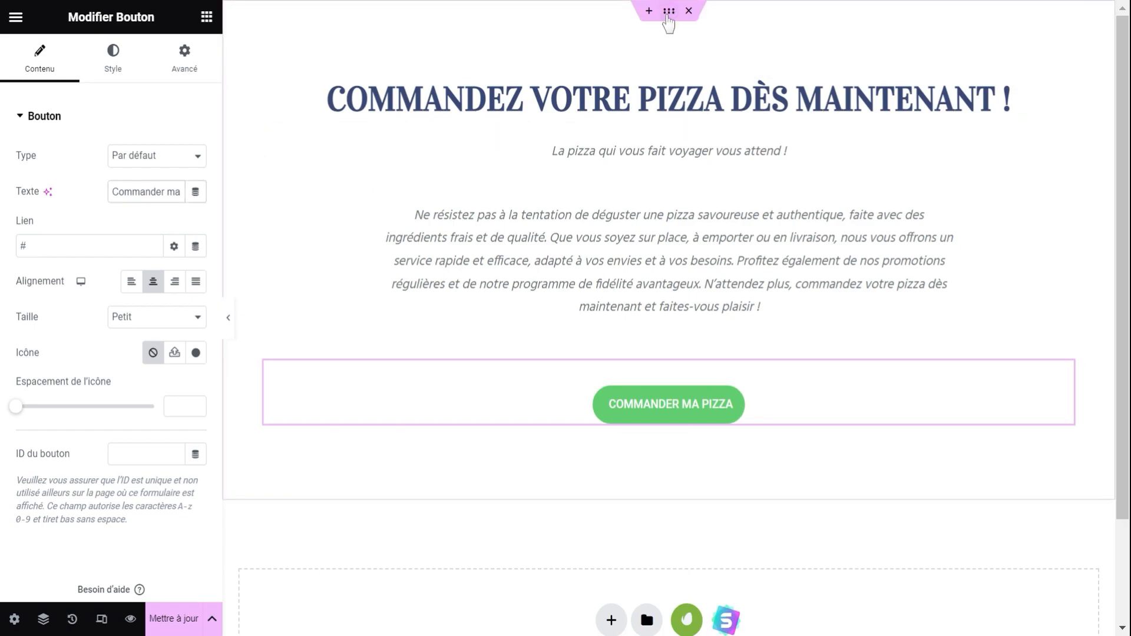
- Give the whole section a classic solid background in dark charcoal #221F1F
click(328, 77)
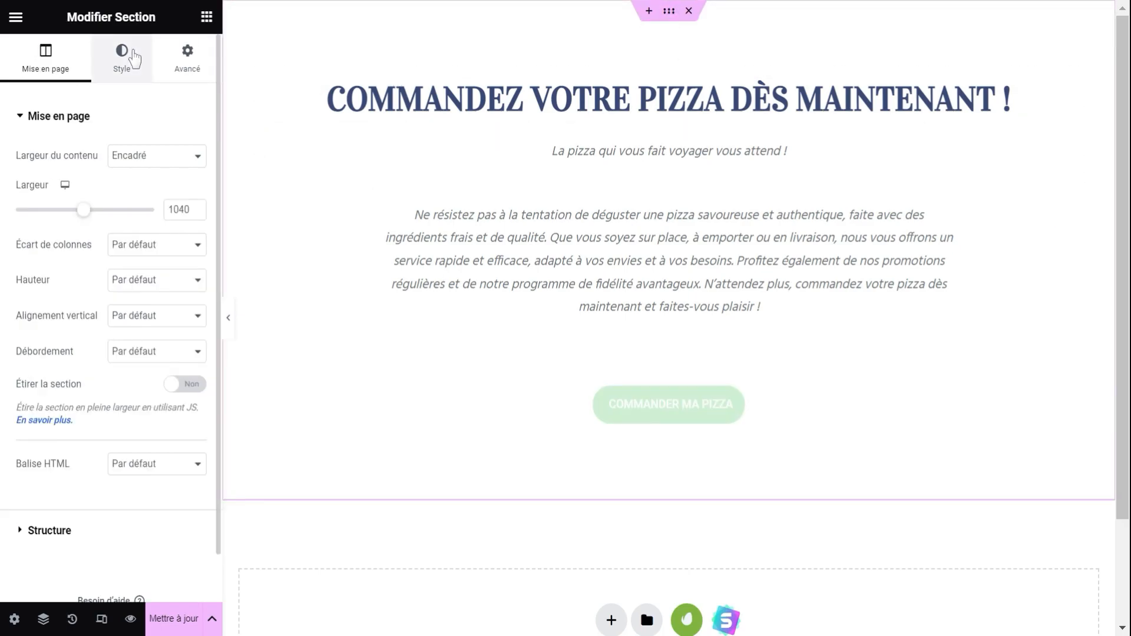
click(135, 58)
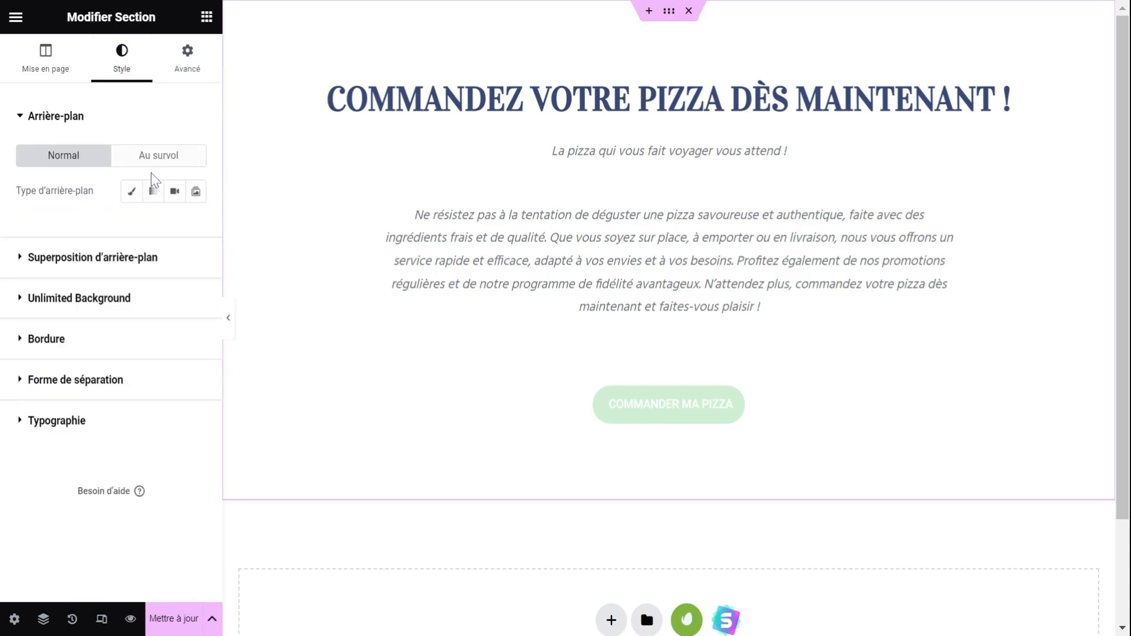
click(132, 194)
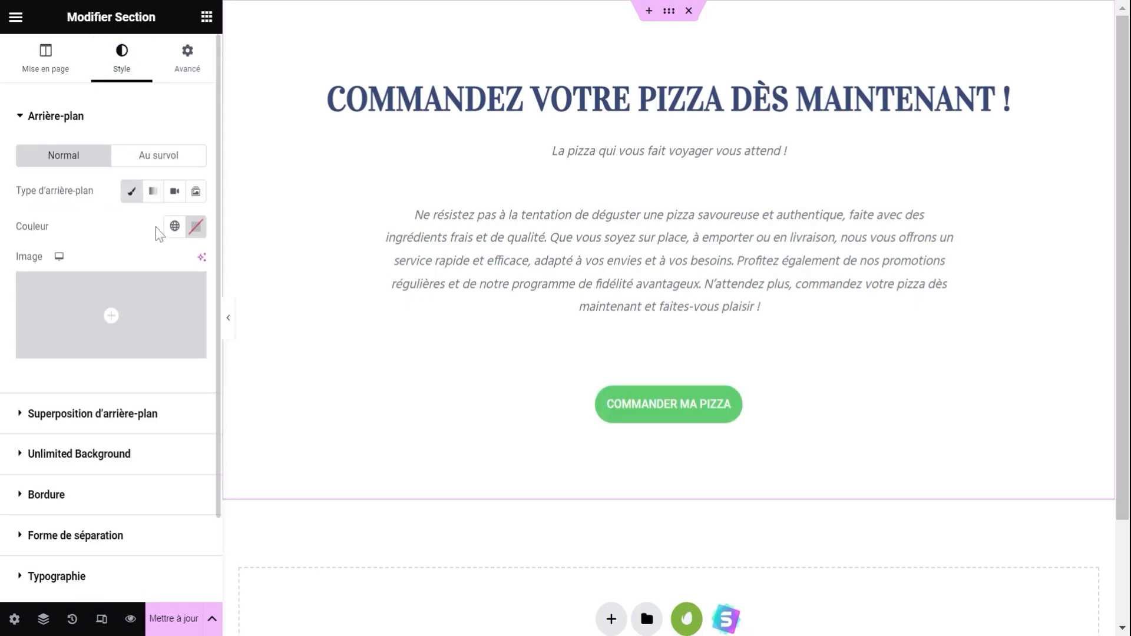
click(196, 228)
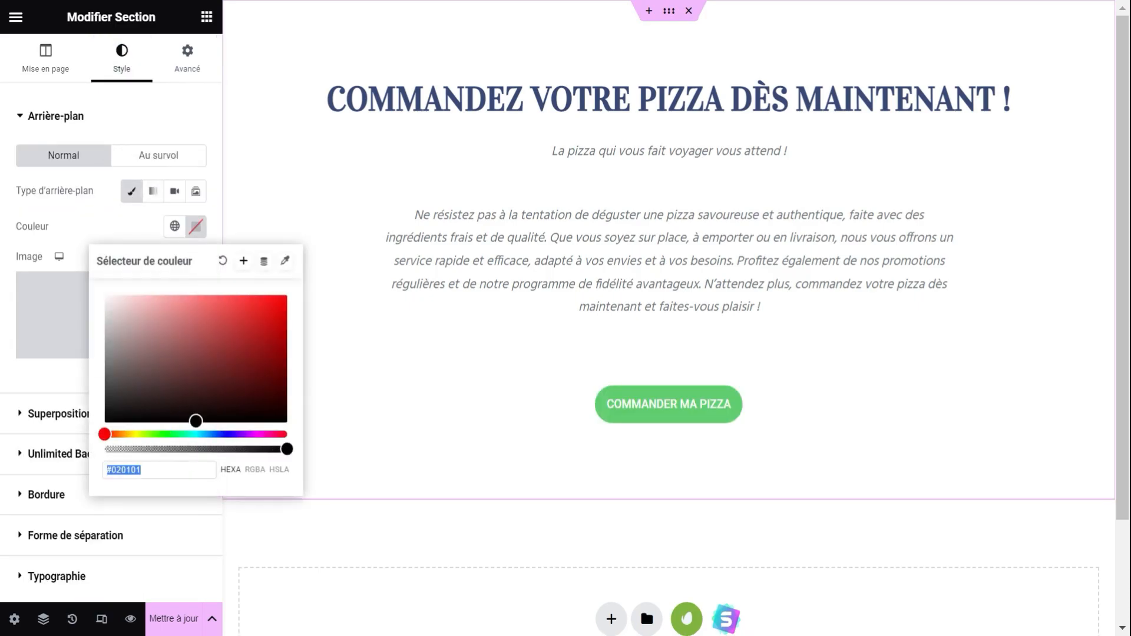
click(120, 405)
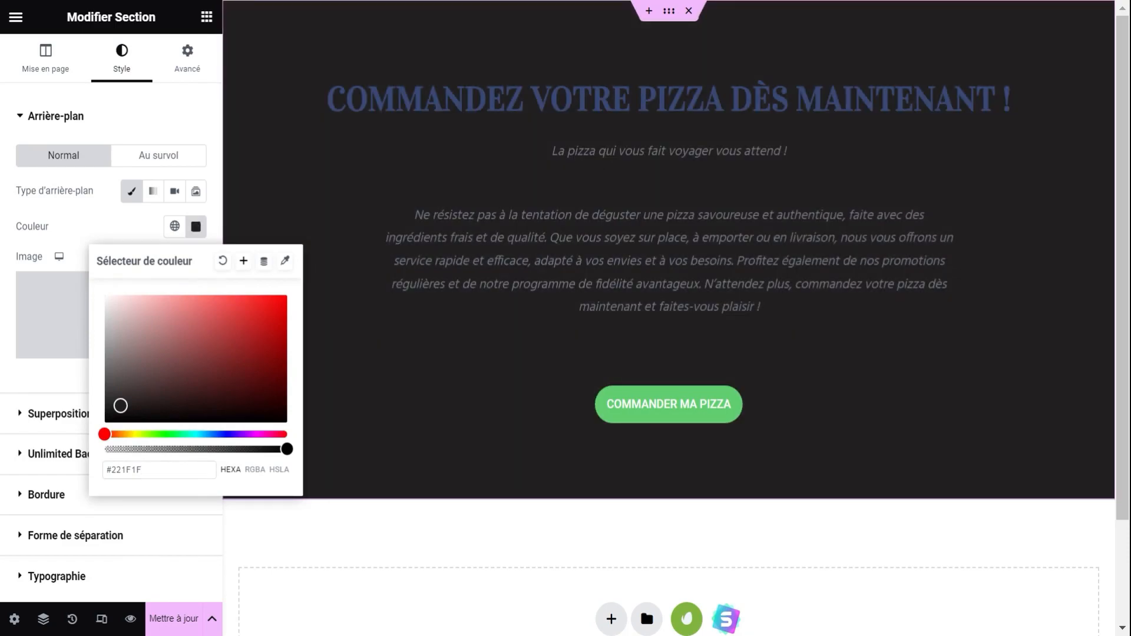
- Set the text colour of the heading "Commandez votre pizza dès maintenant !" to red #EC0F0F
click(663, 111)
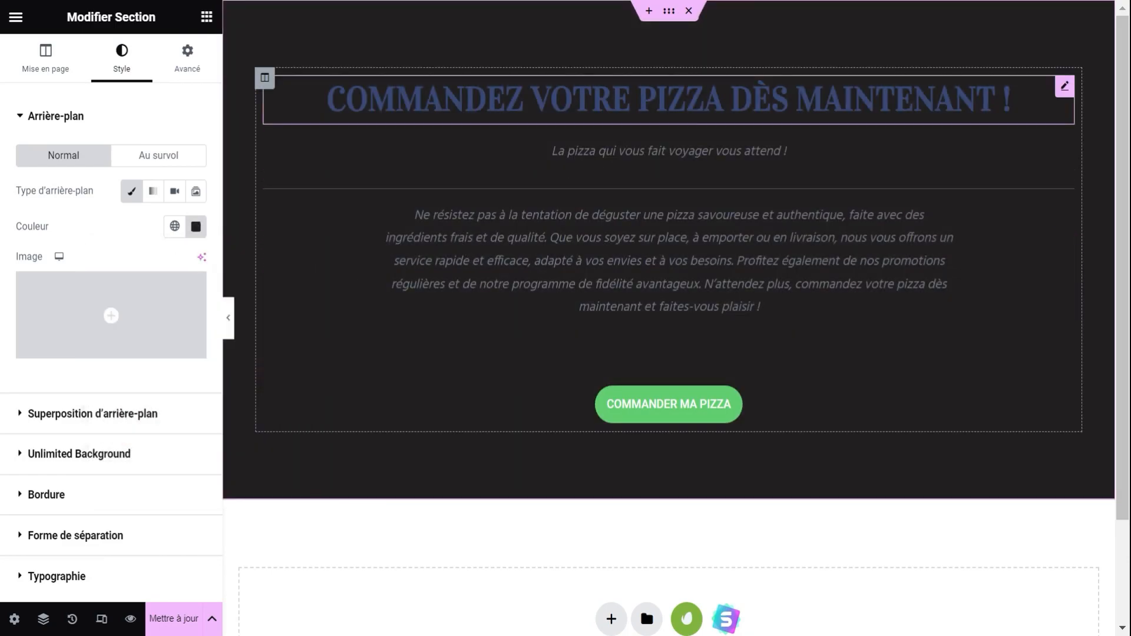
click(112, 56)
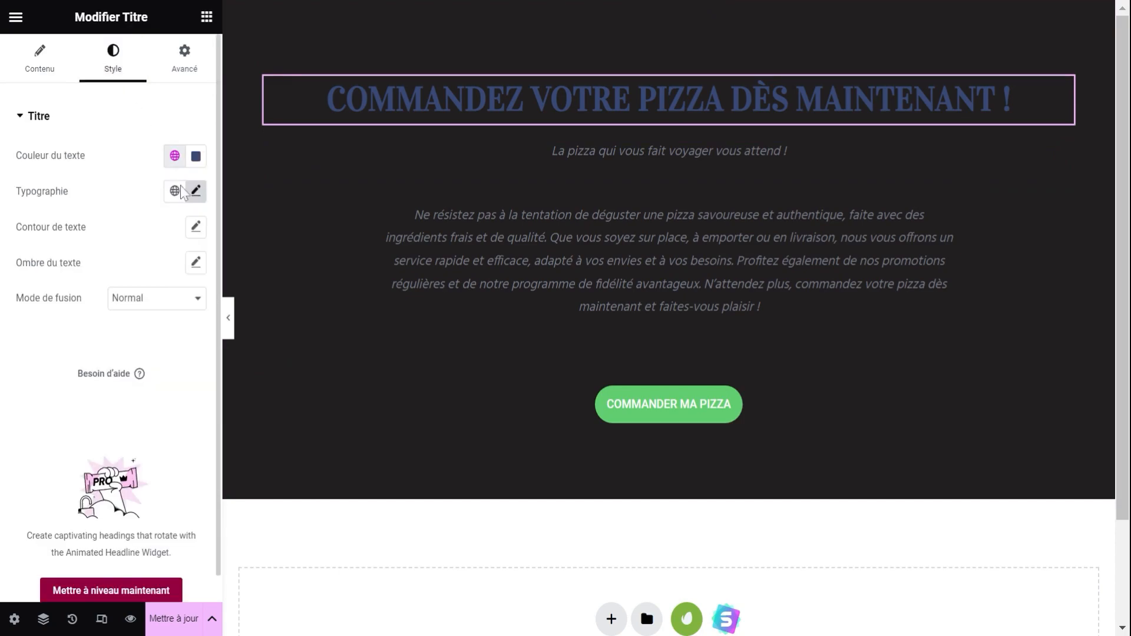
click(196, 157)
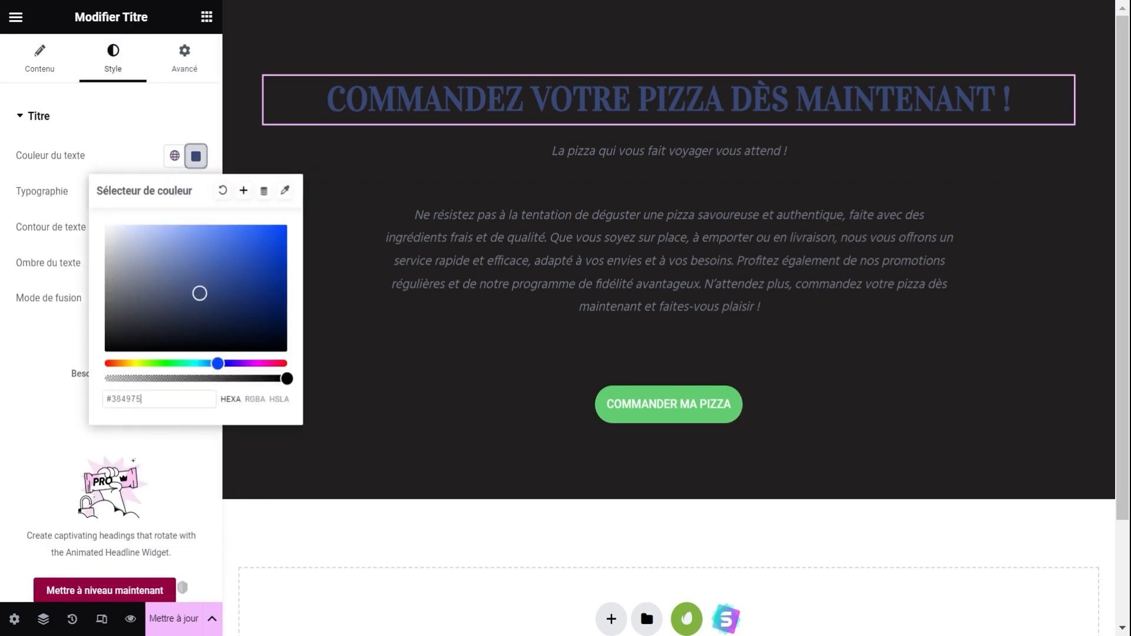
text(#EC0F0F)
click(4, 379)
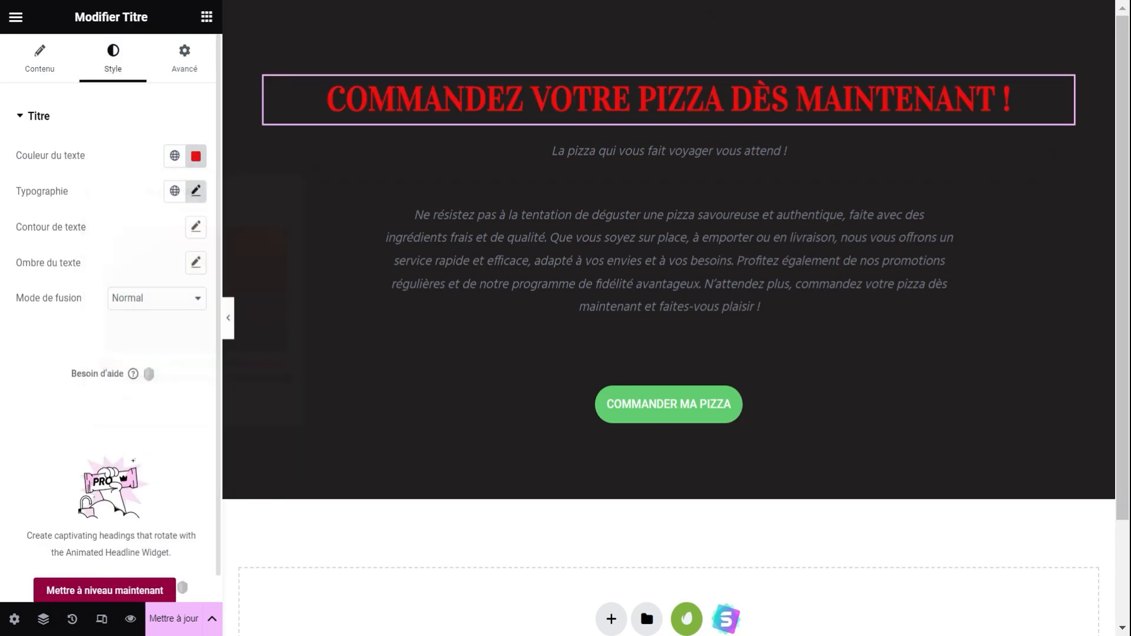
- Change the heading's font family to Oswald
click(196, 191)
click(176, 272)
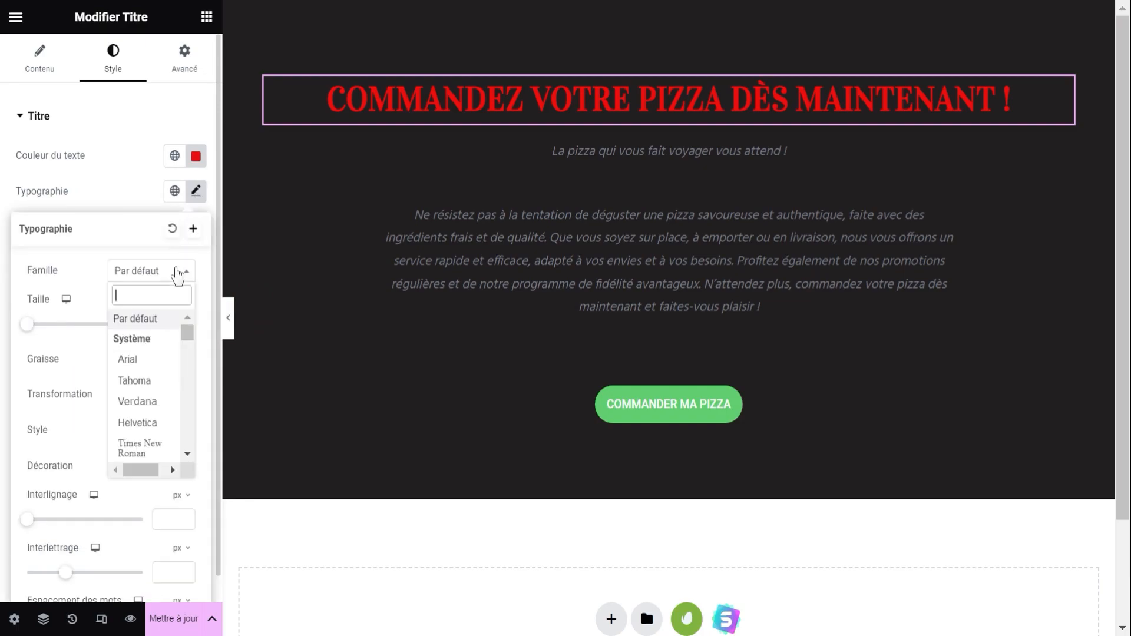
text(oswa)
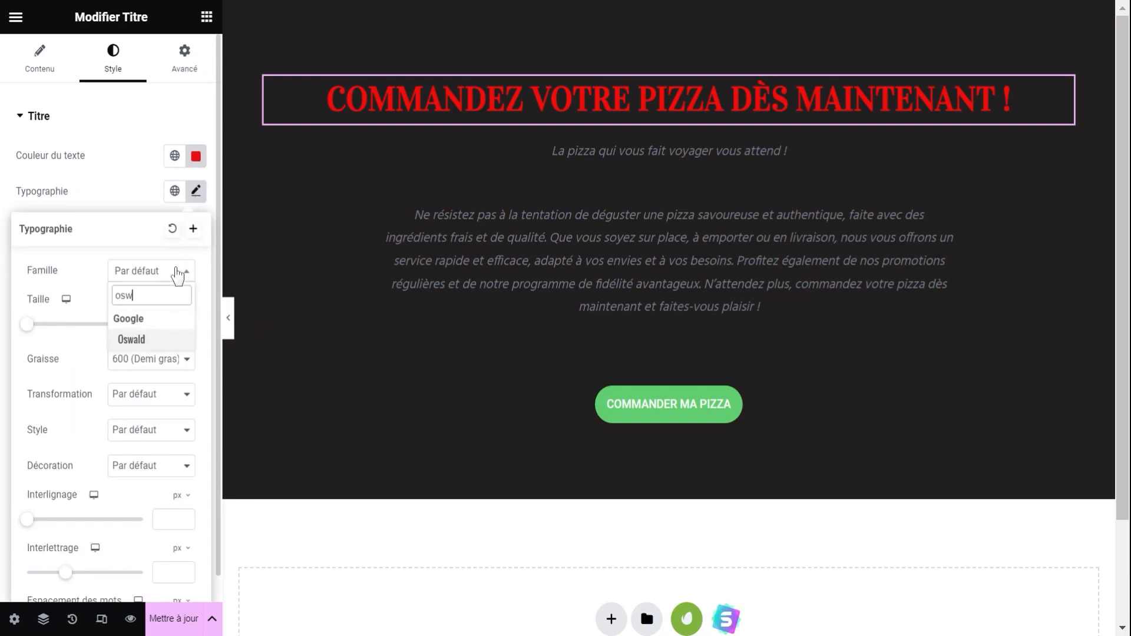
key(Return)
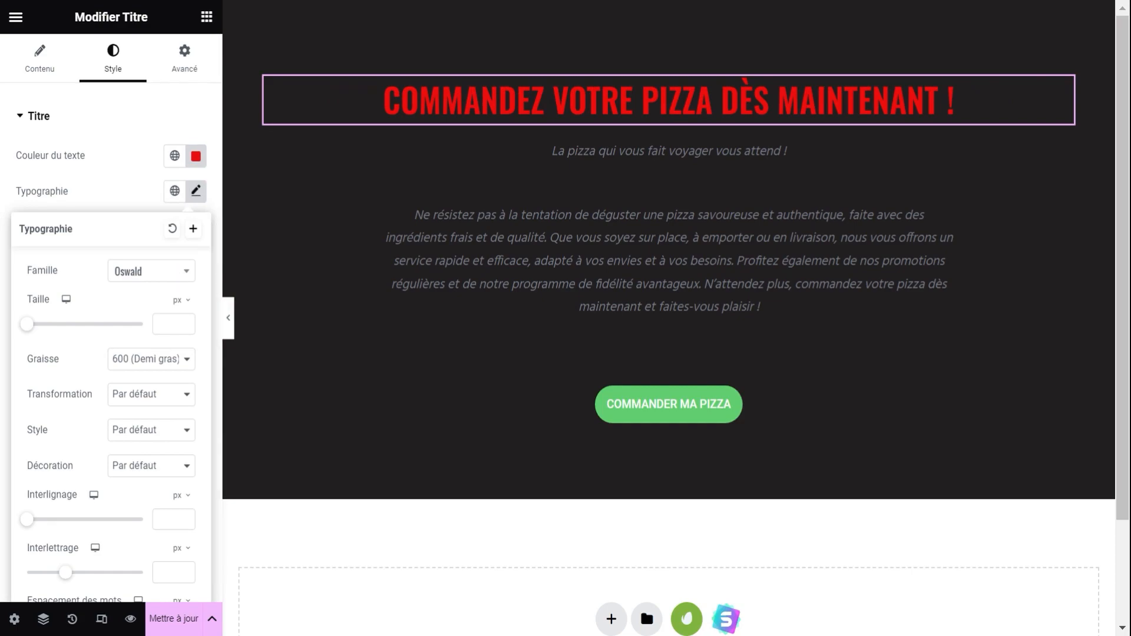
- Set the text colour of the tagline below the heading to light grey #D2D2D2
click(670, 153)
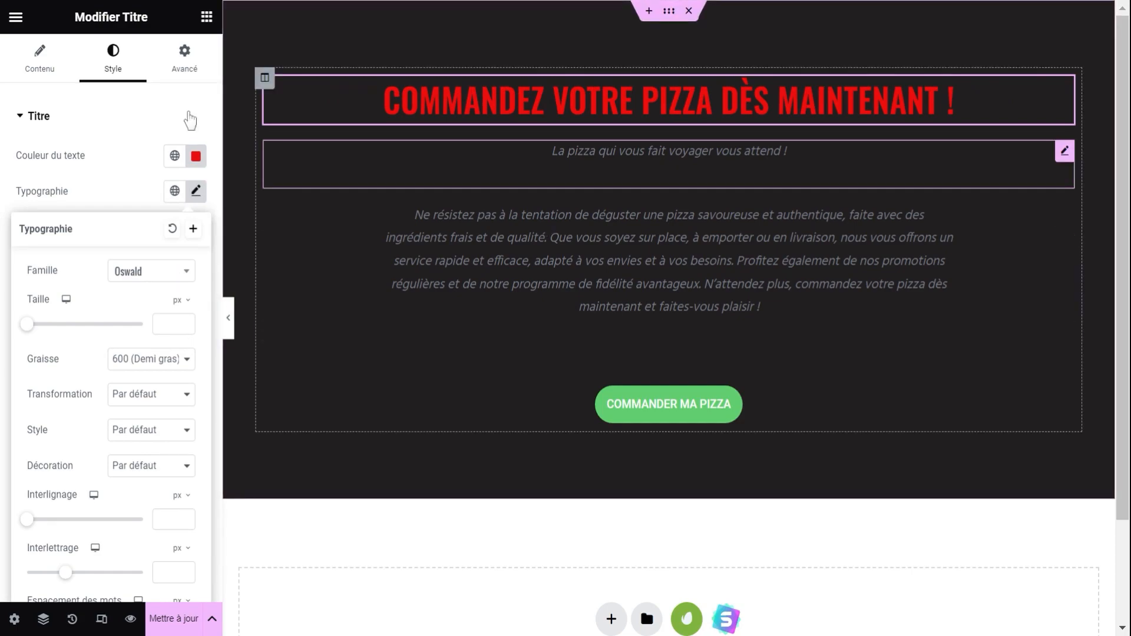
click(148, 66)
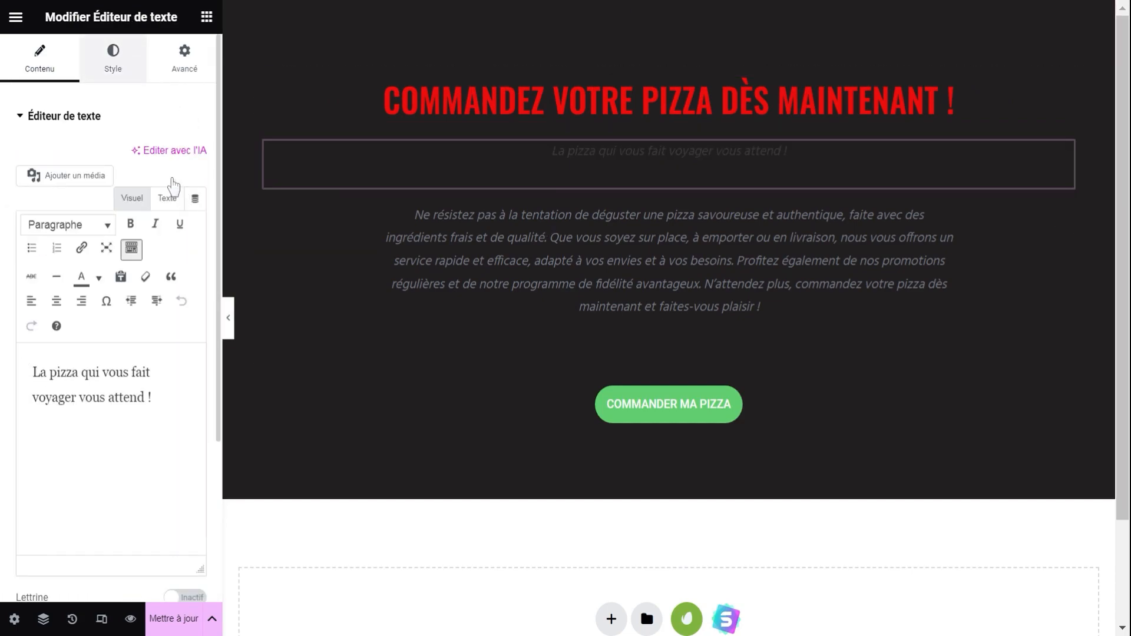
click(196, 199)
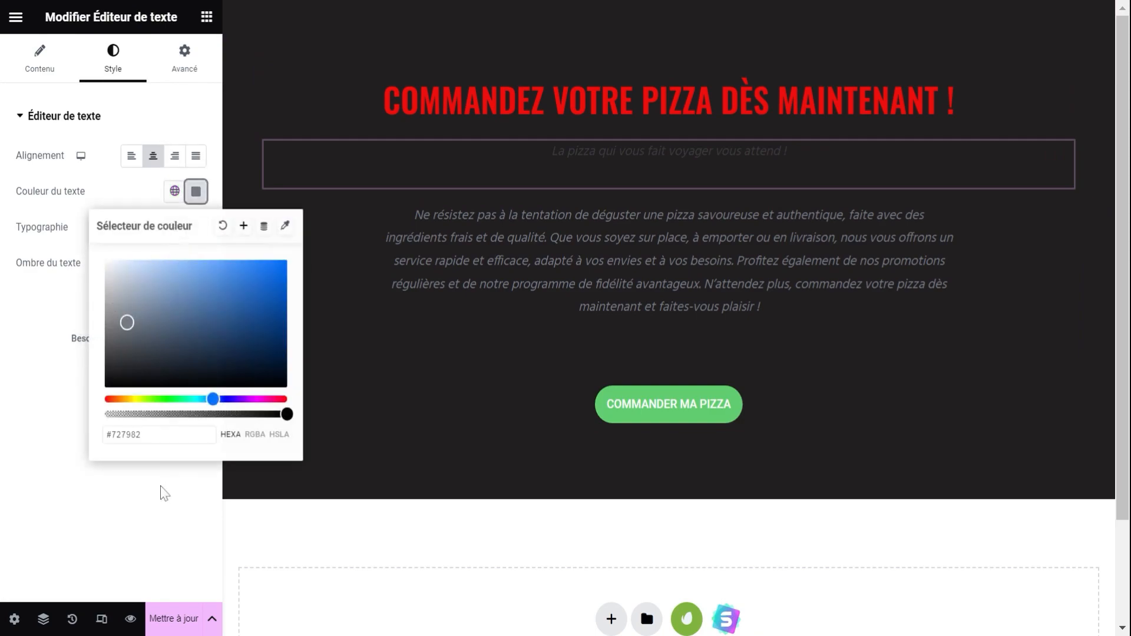
triple_click(159, 435)
text(#D2D2D2)
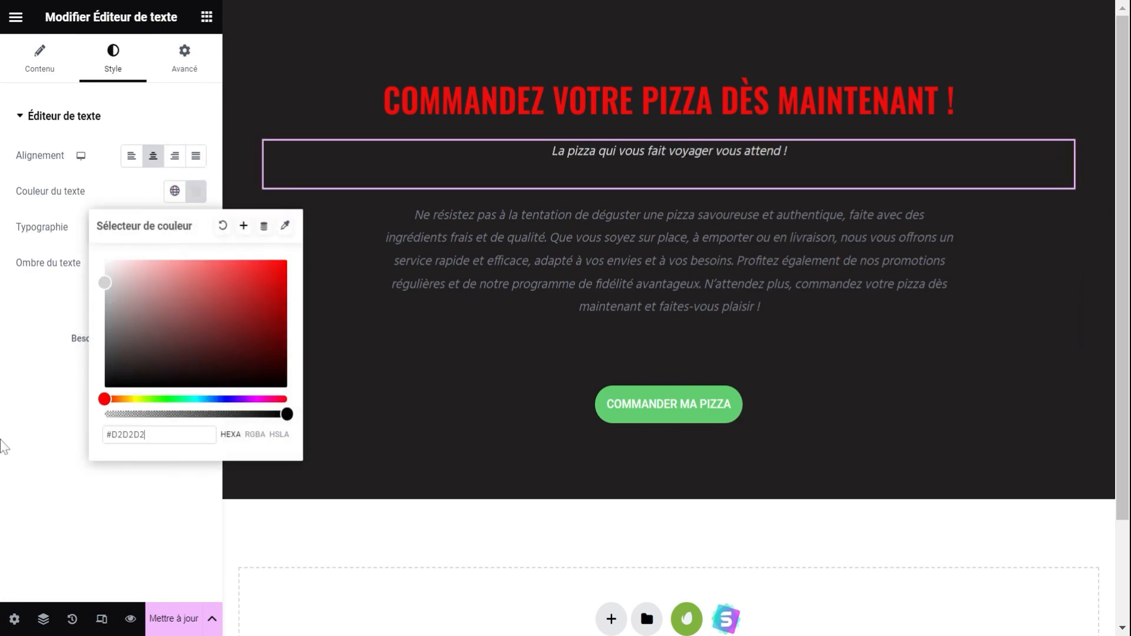
click(2, 441)
- Set the tagline's typography to Open Sans at 14 px
click(192, 233)
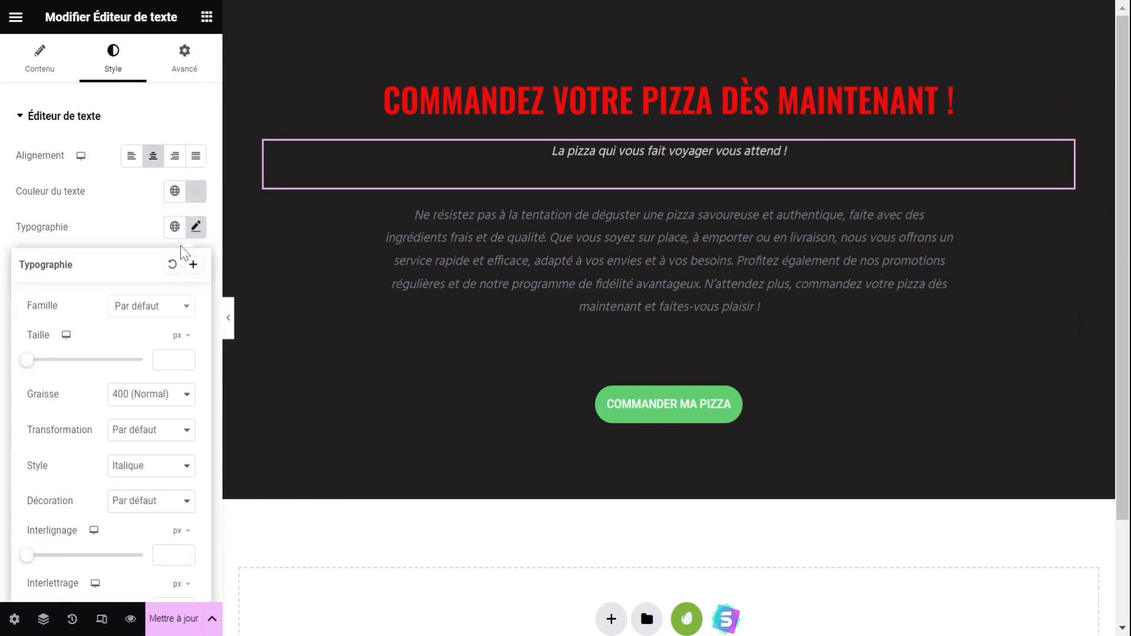
click(152, 307)
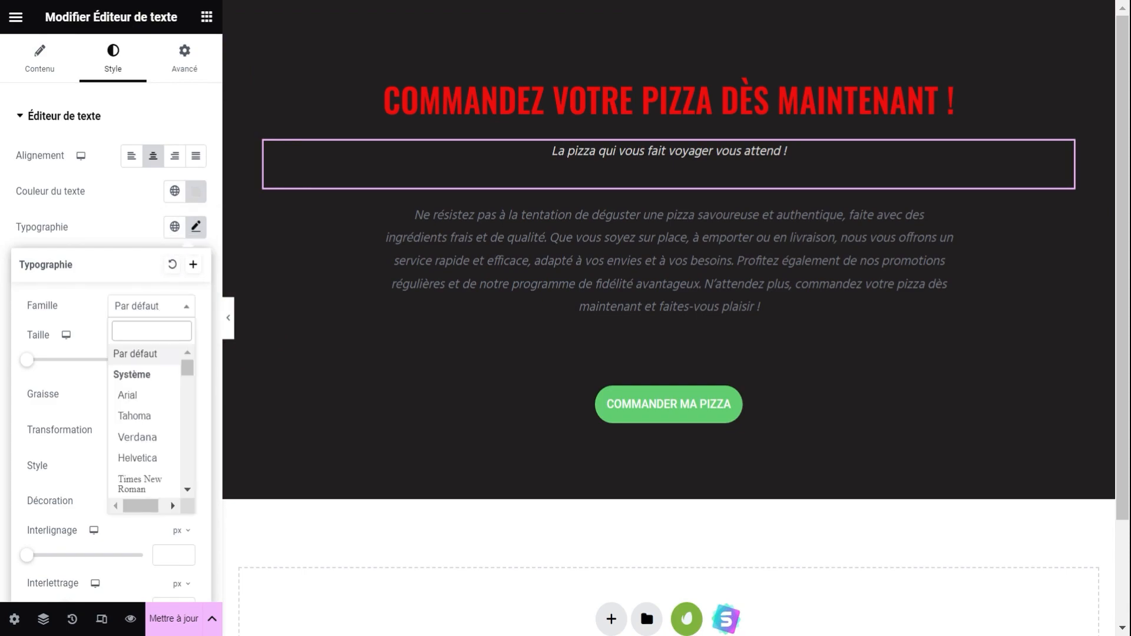
text(open)
key(Return)
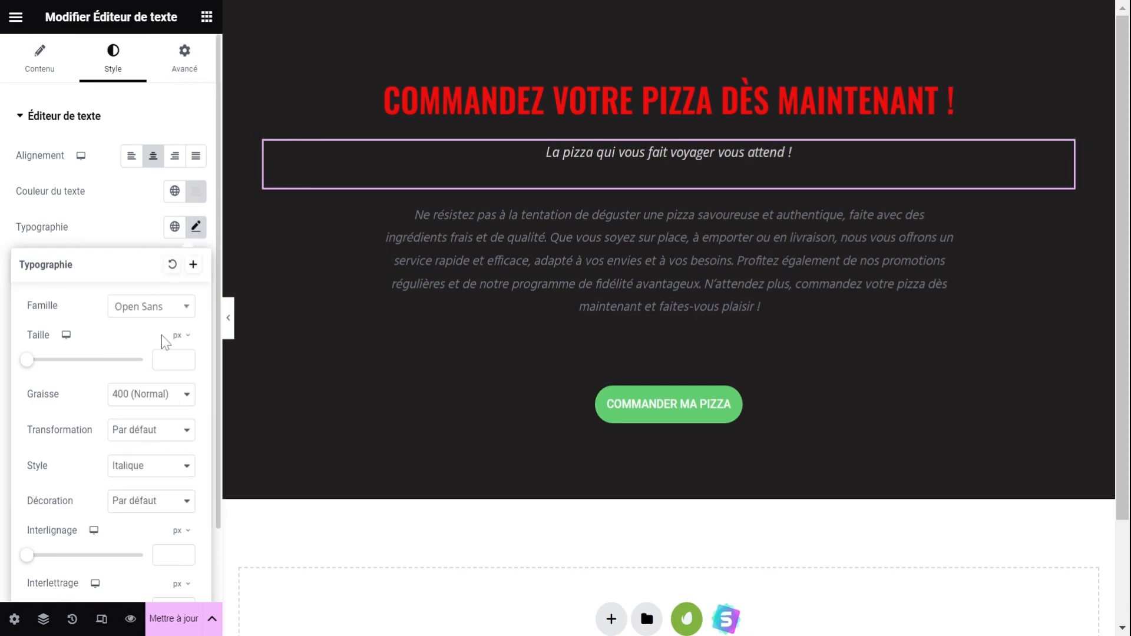
click(171, 360)
text(14)
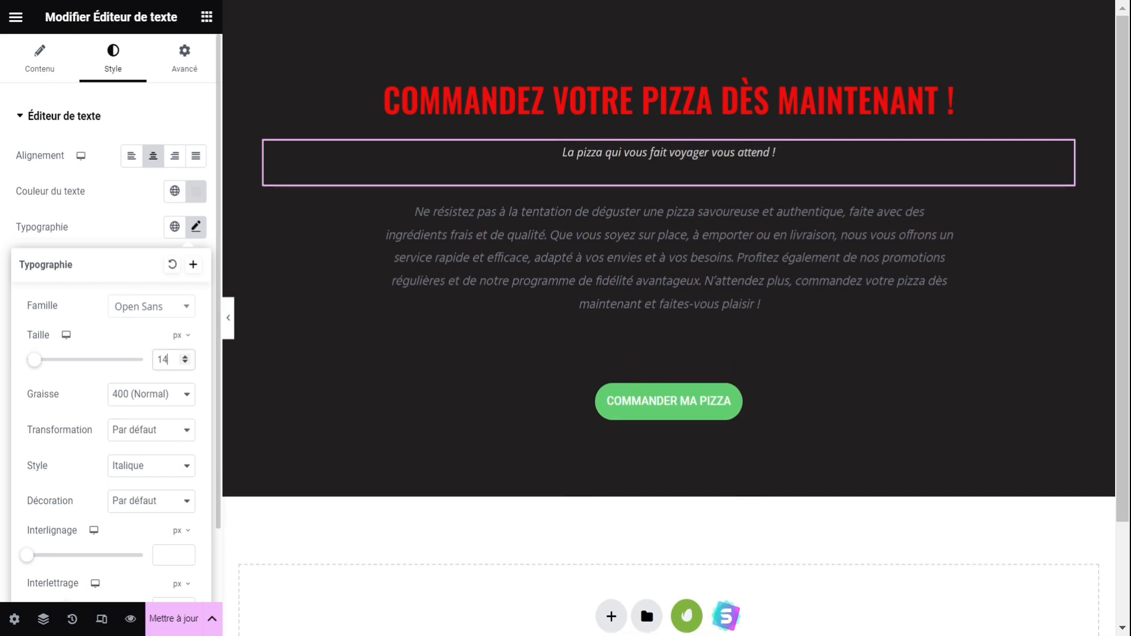
click(45, 295)
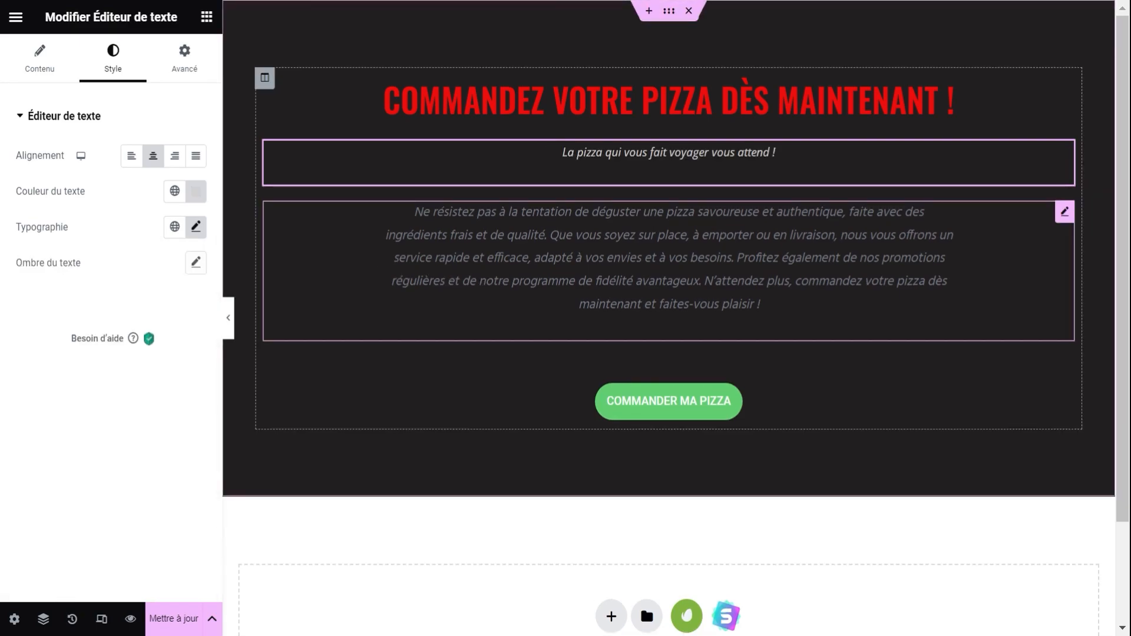
- Set the text colour of the long paragraph above the button to light grey #D2D2D2
click(759, 304)
click(134, 79)
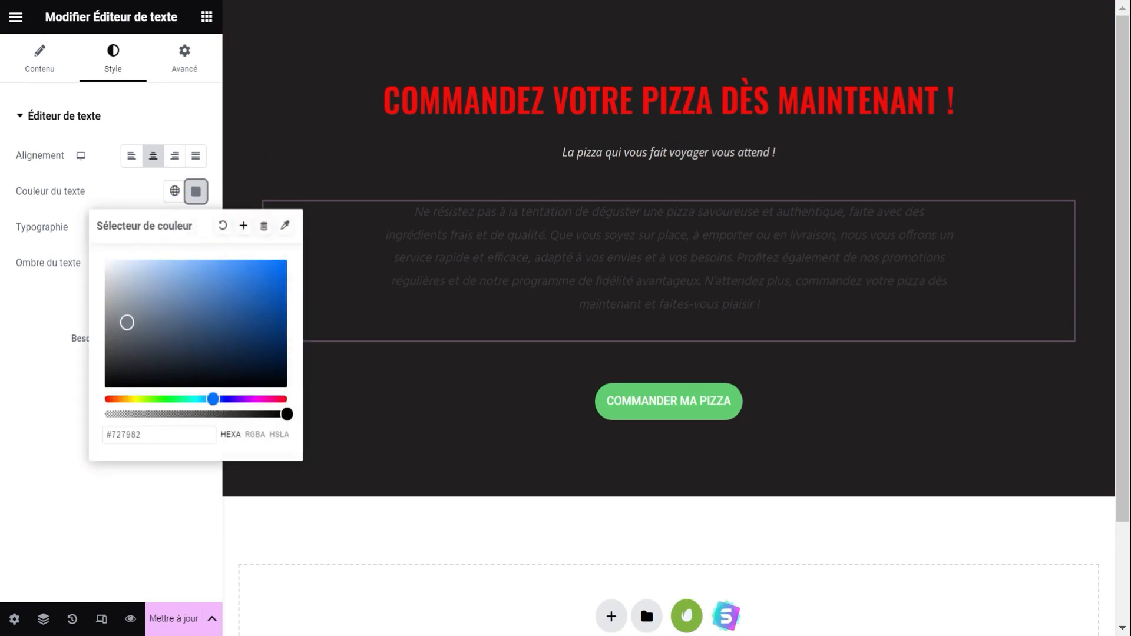
triple_click(147, 435)
text(#D2D2D2)
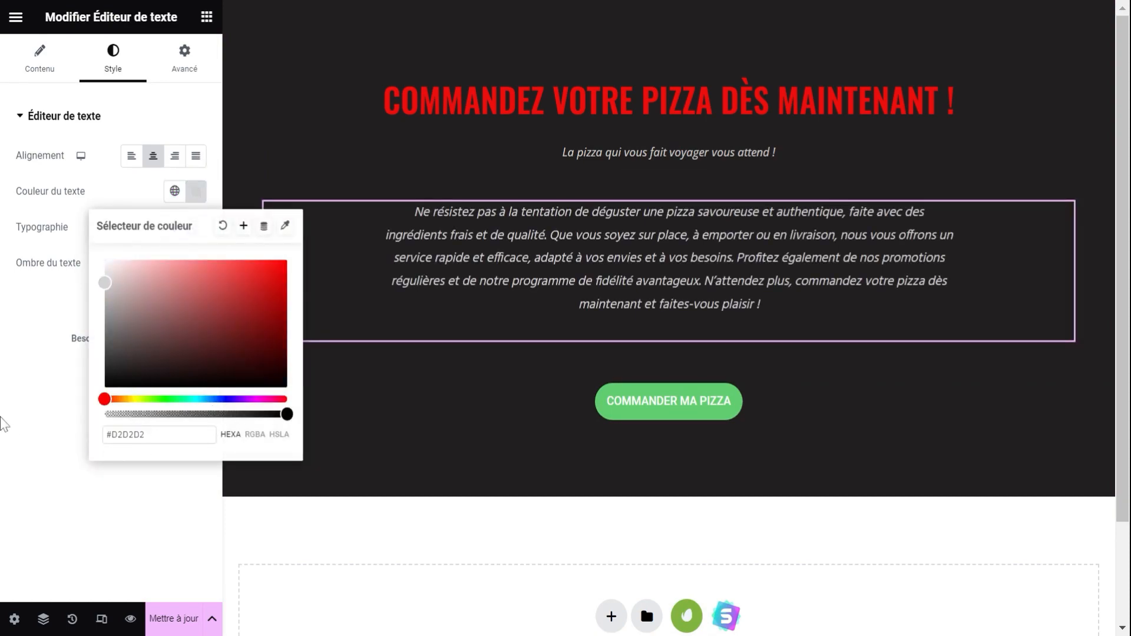
click(2, 419)
- Set the long paragraph's typography to Open Sans at 15 px and return its style from italic to default (Par défaut)
click(192, 232)
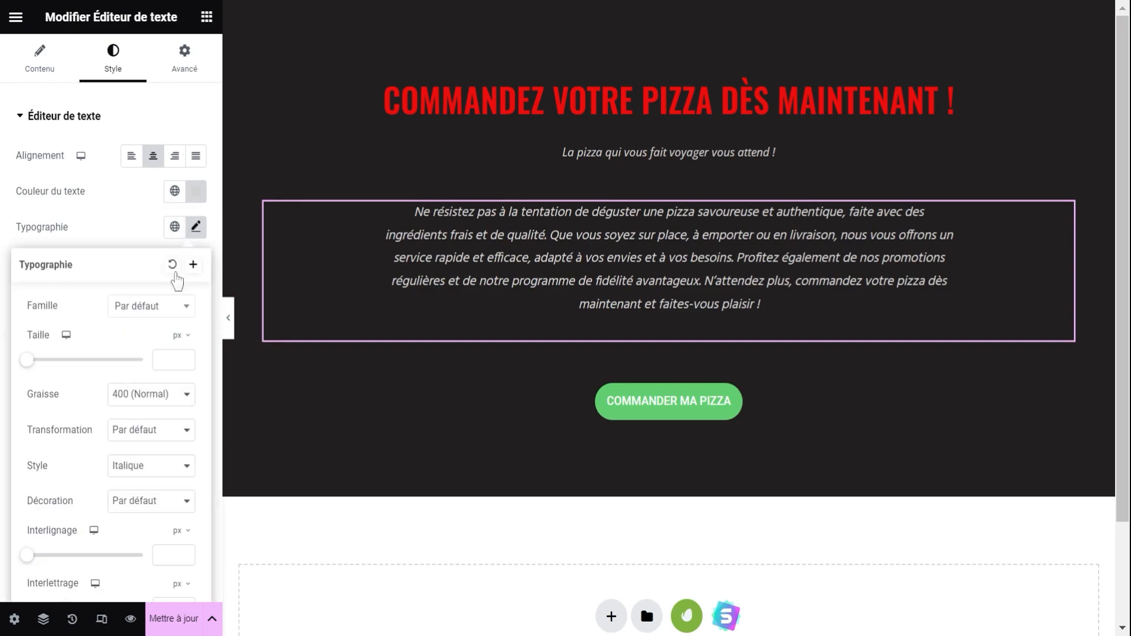
click(160, 307)
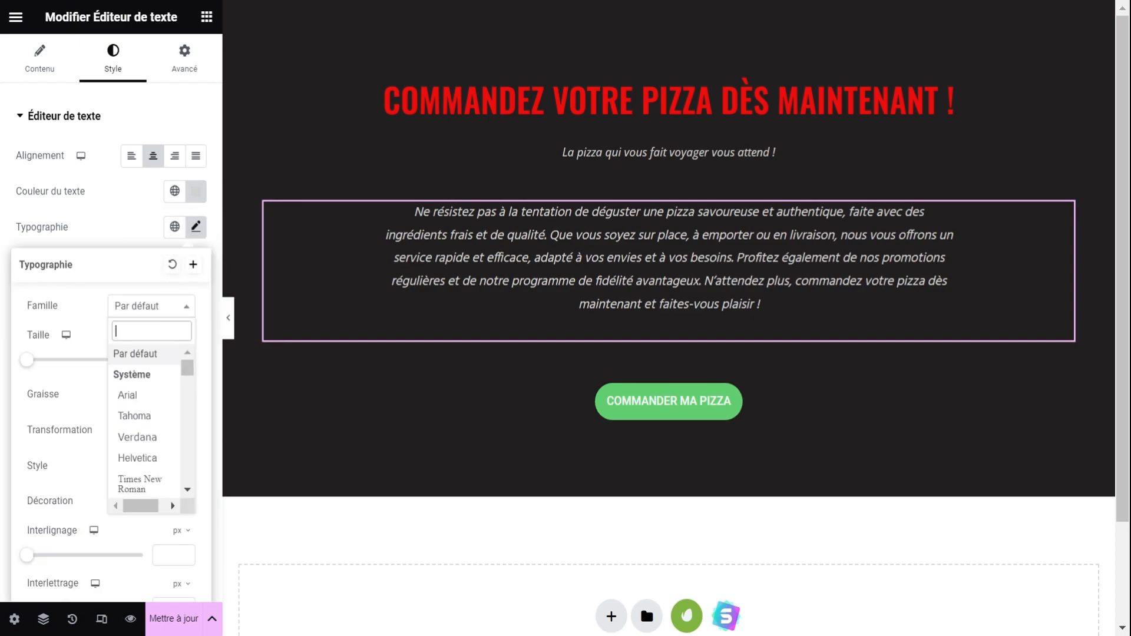
text(open)
click(142, 375)
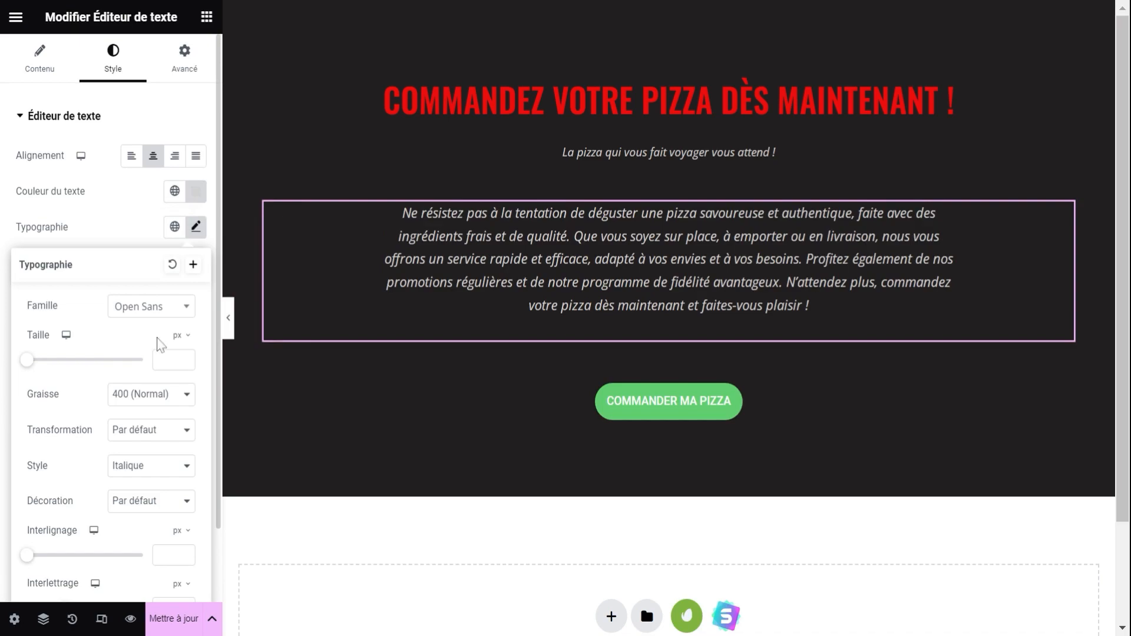
click(160, 359)
text(15)
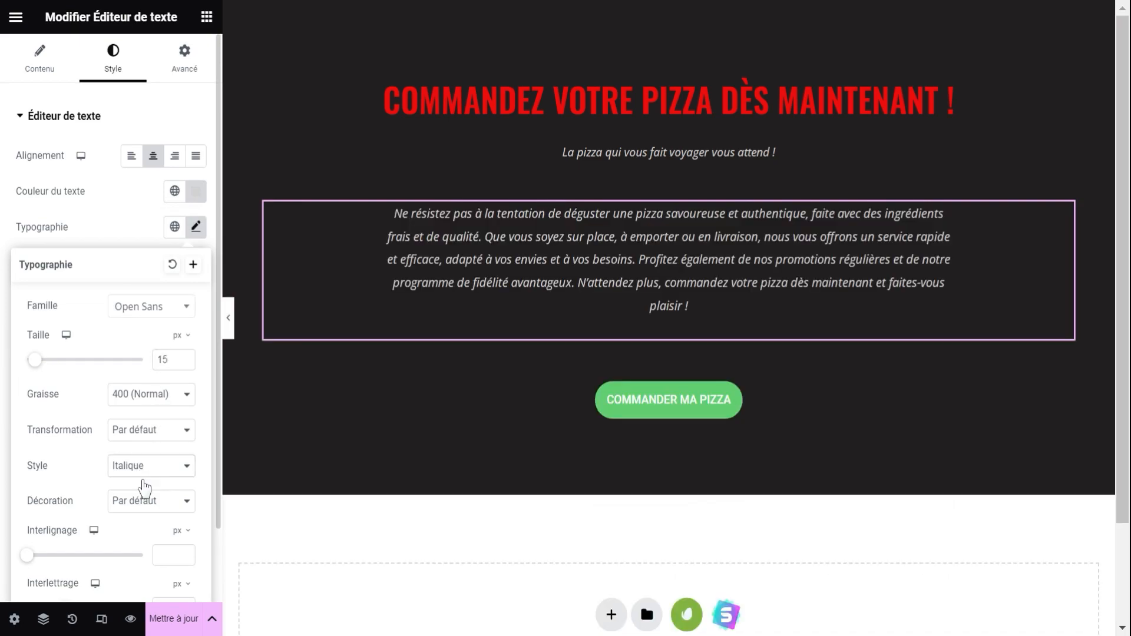
click(146, 474)
click(138, 490)
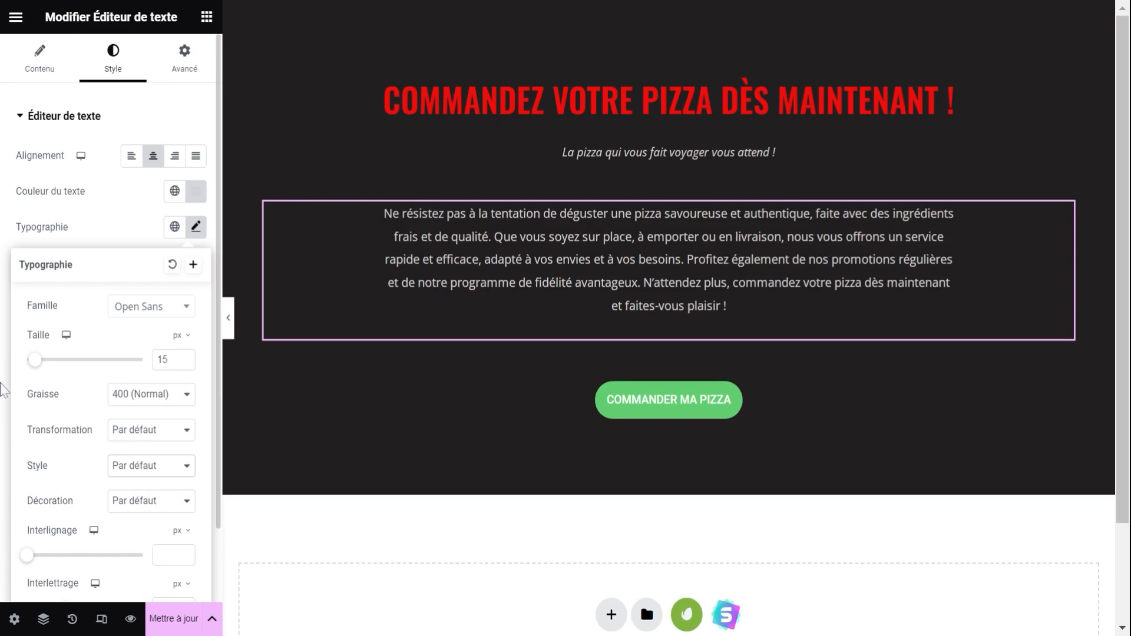
click(4, 390)
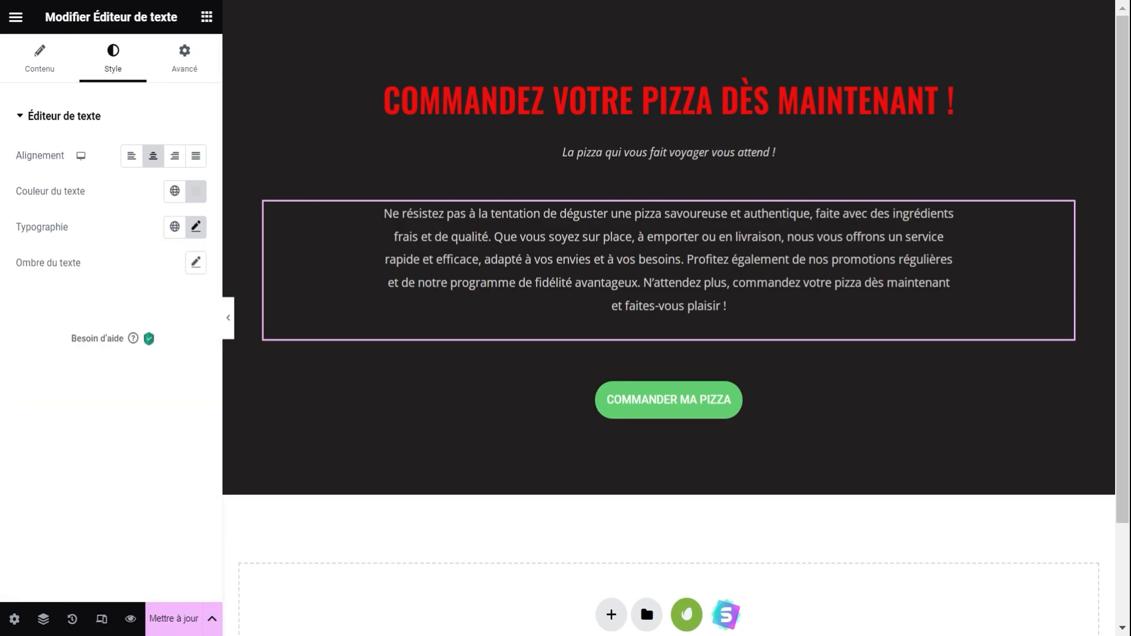
- Set the typography of the "Commander ma pizza" button to Open Sans at 12 px
click(617, 420)
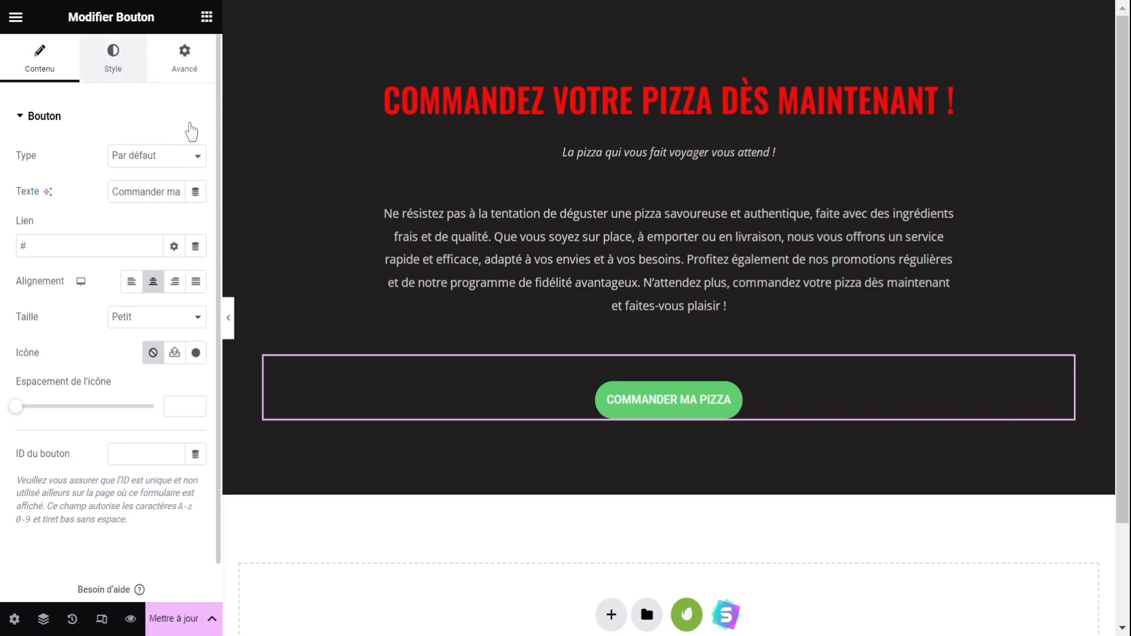
click(201, 156)
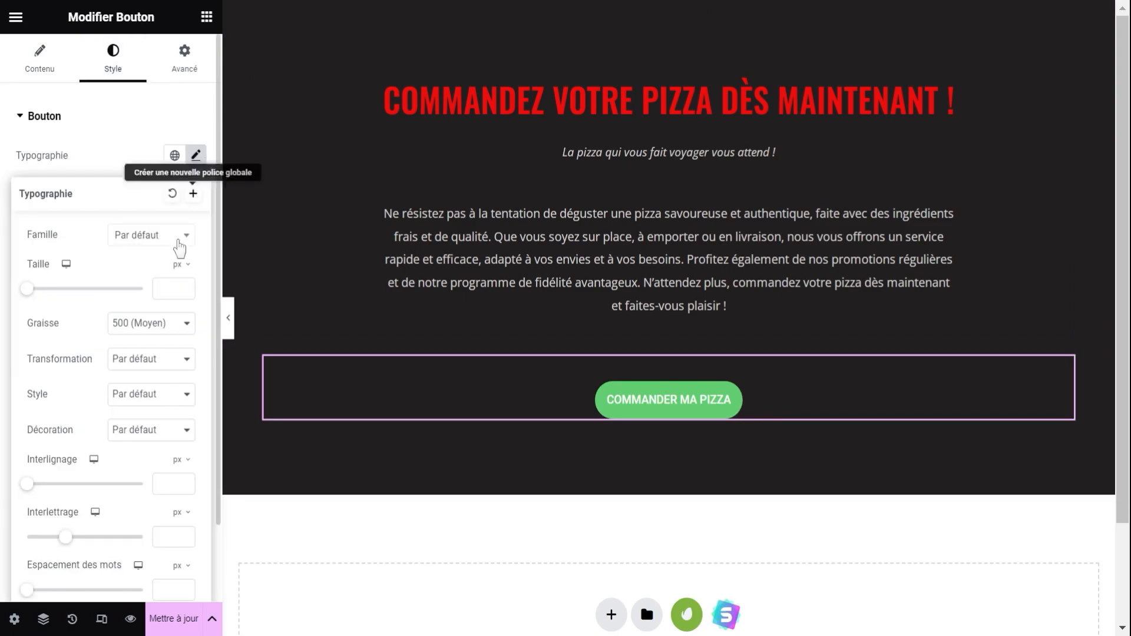
click(155, 235)
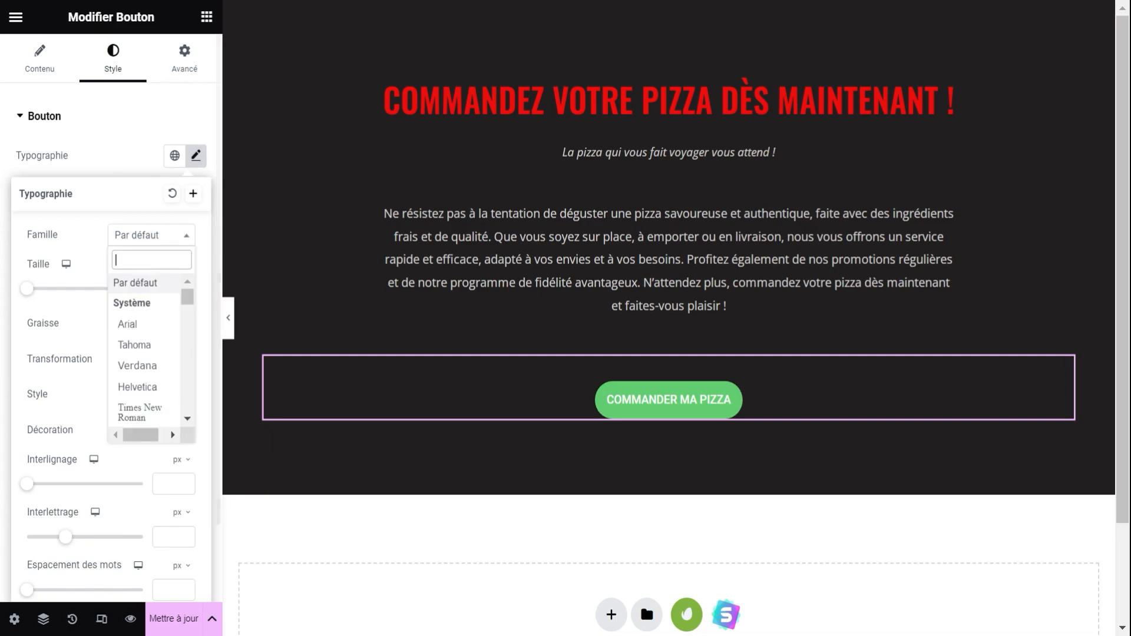
text(open)
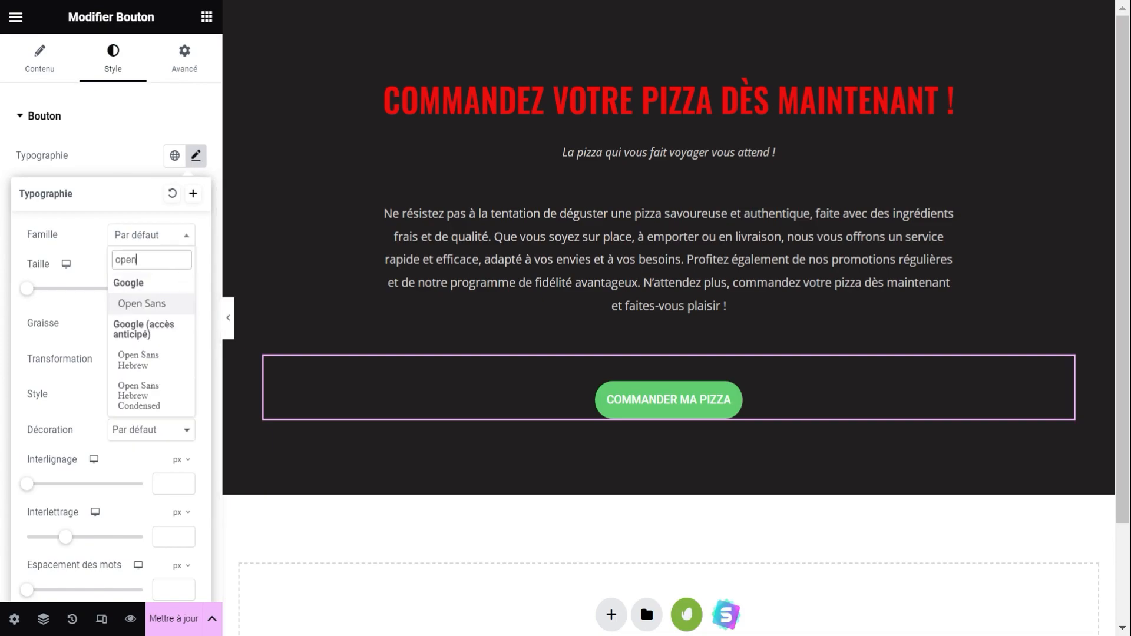
click(141, 304)
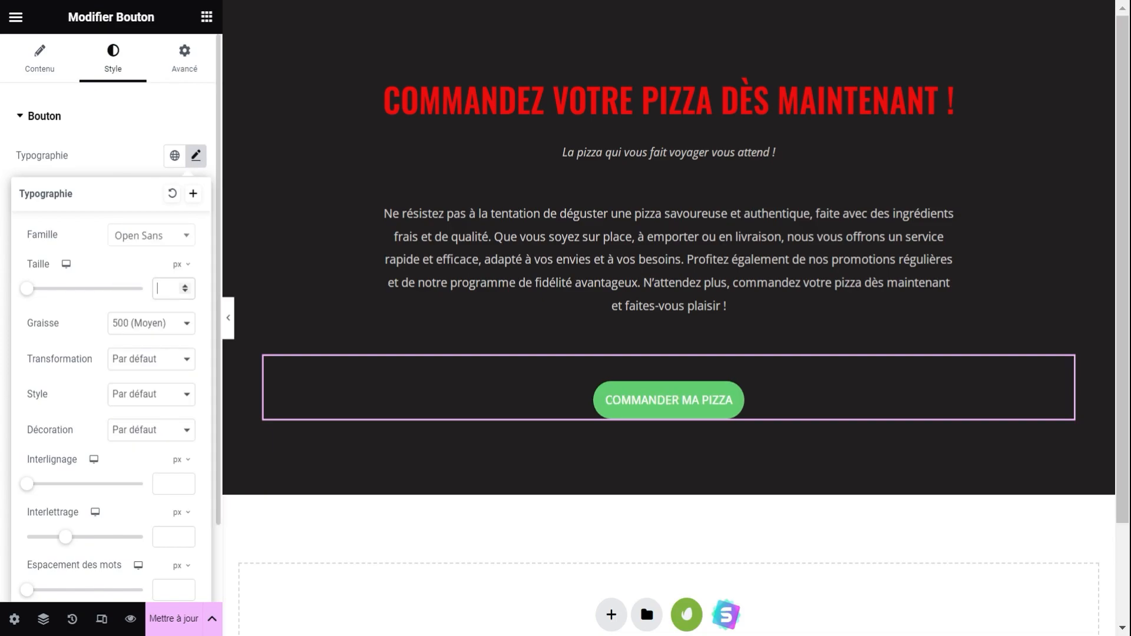
text(152)
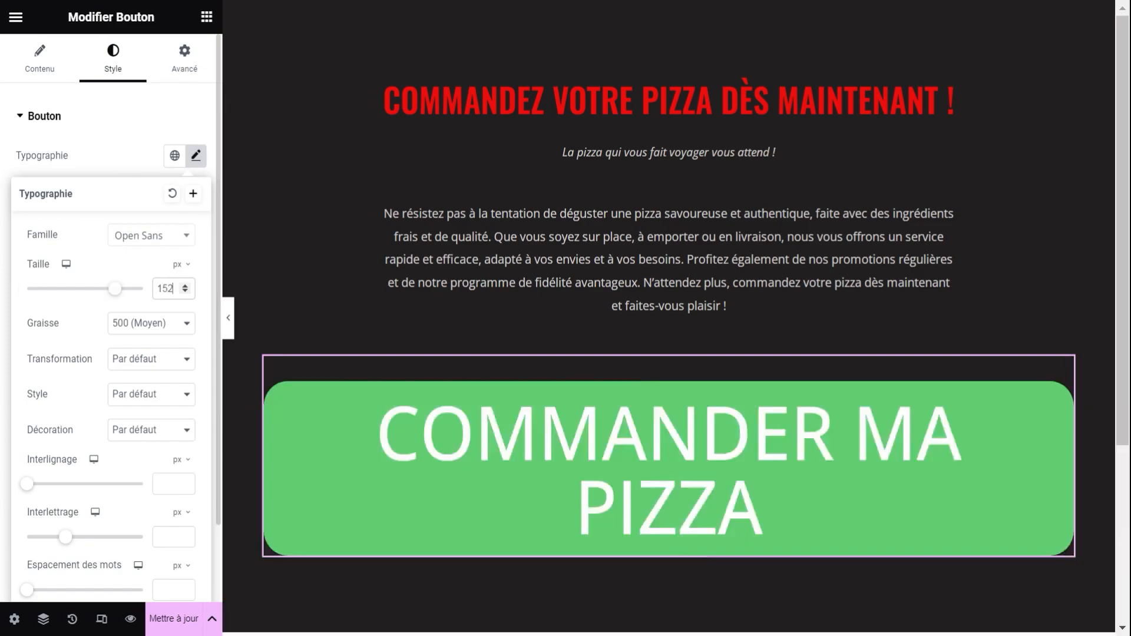
key(BackSpace)
key(BackSpace)
text(2)
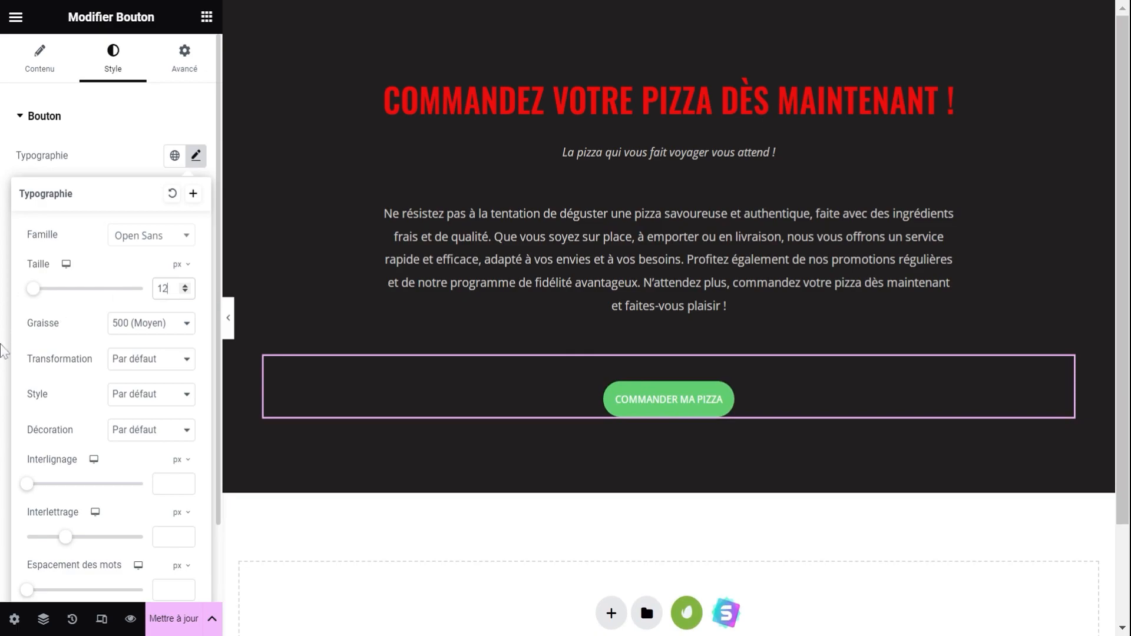
click(3, 351)
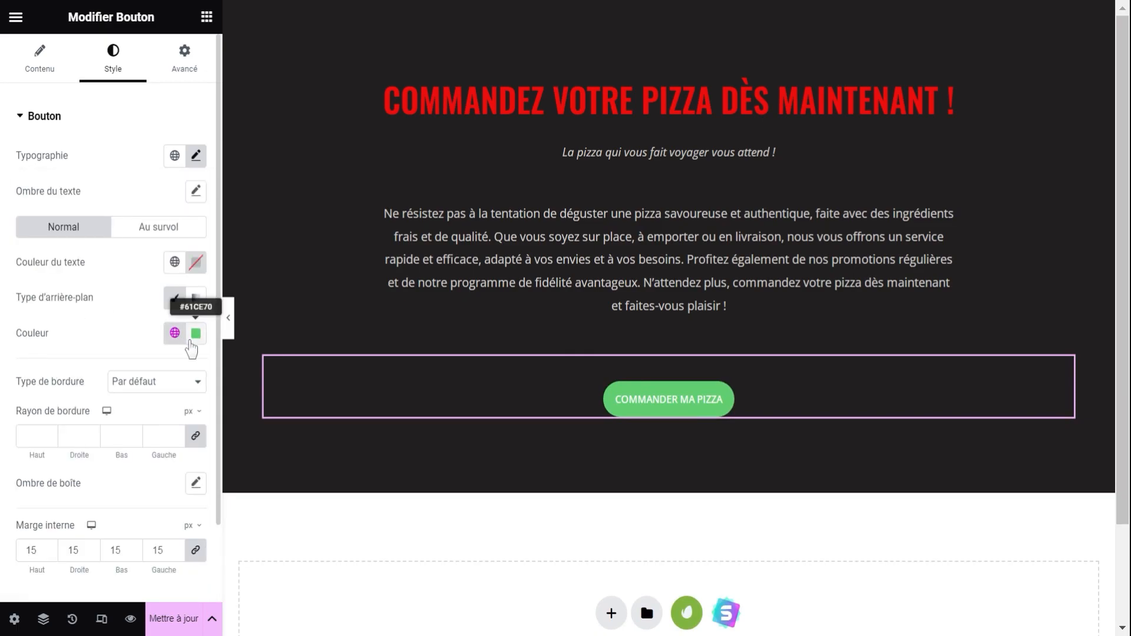
- Change the button's normal background colour to red #EC0F0E
click(191, 343)
double_click(127, 576)
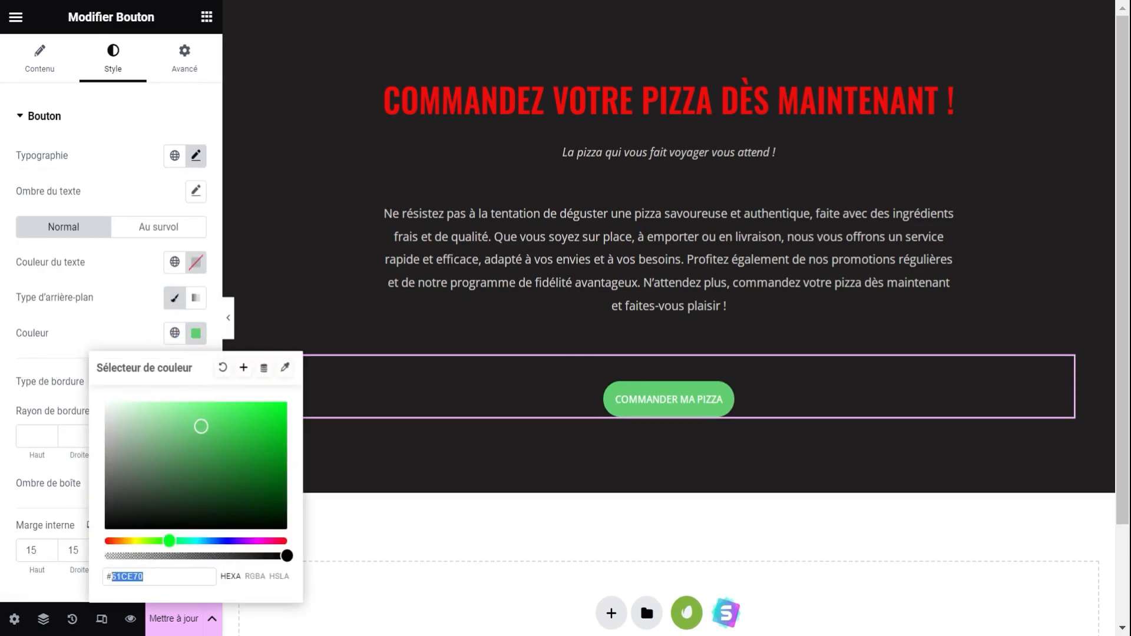
key(ctrl+v)
click(389, 330)
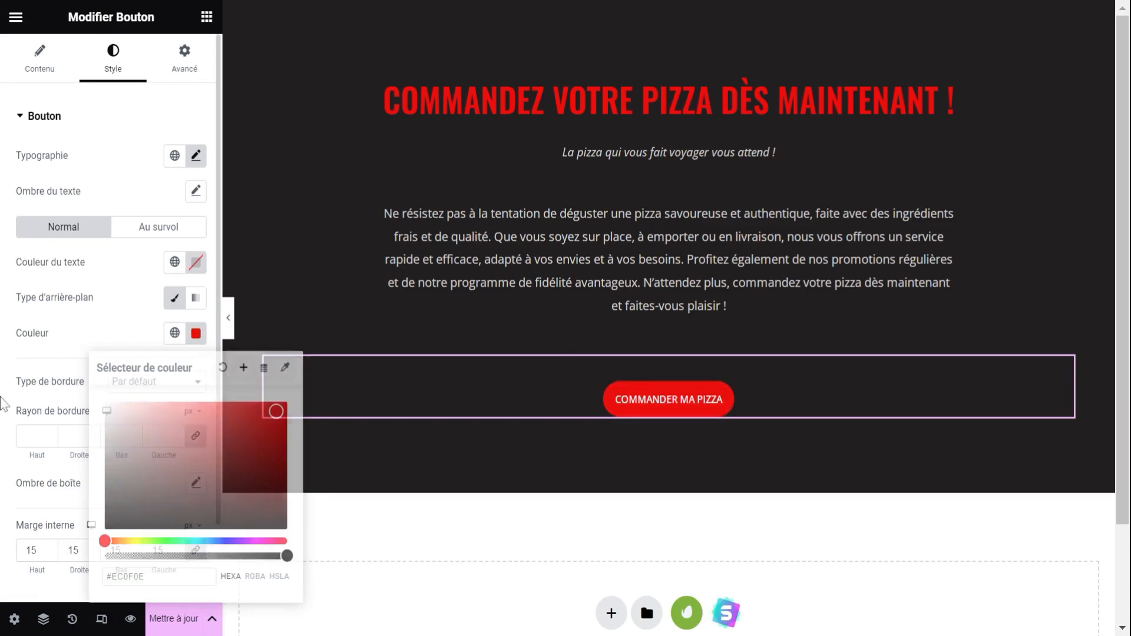